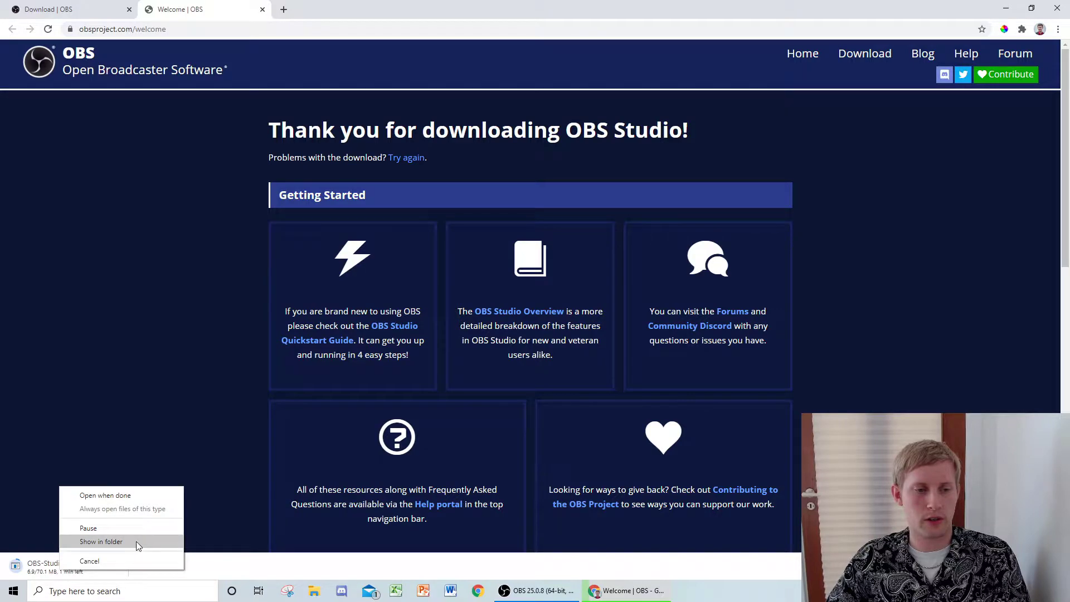
- Show the OBS download in its folder, launch OBS-Studio-25.0.8-Full-Installer-x64 and quit the setup without installing
left_click(110, 541)
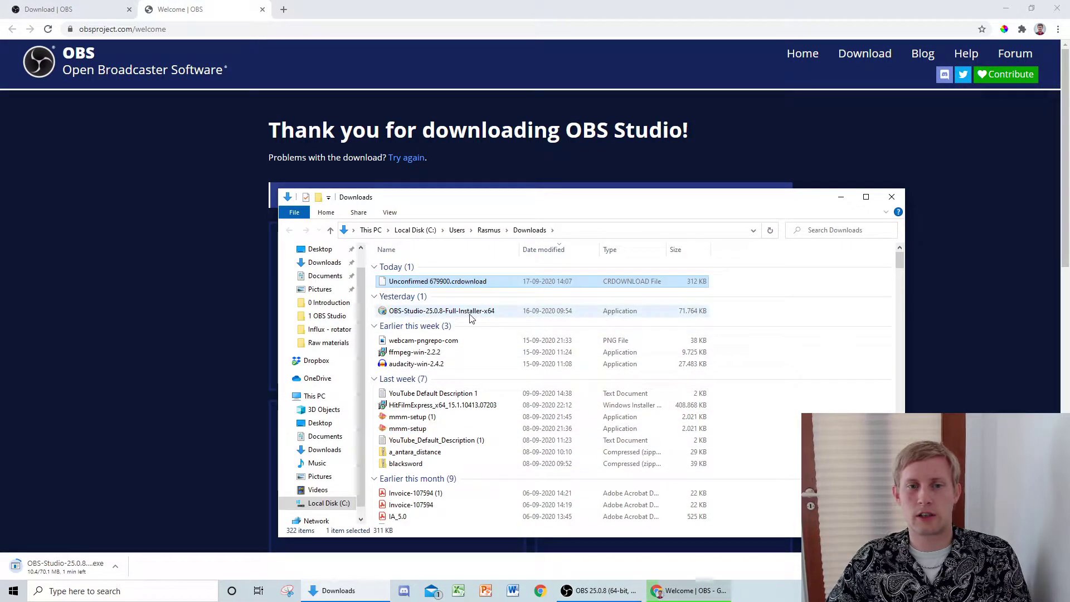
left_click(437, 315)
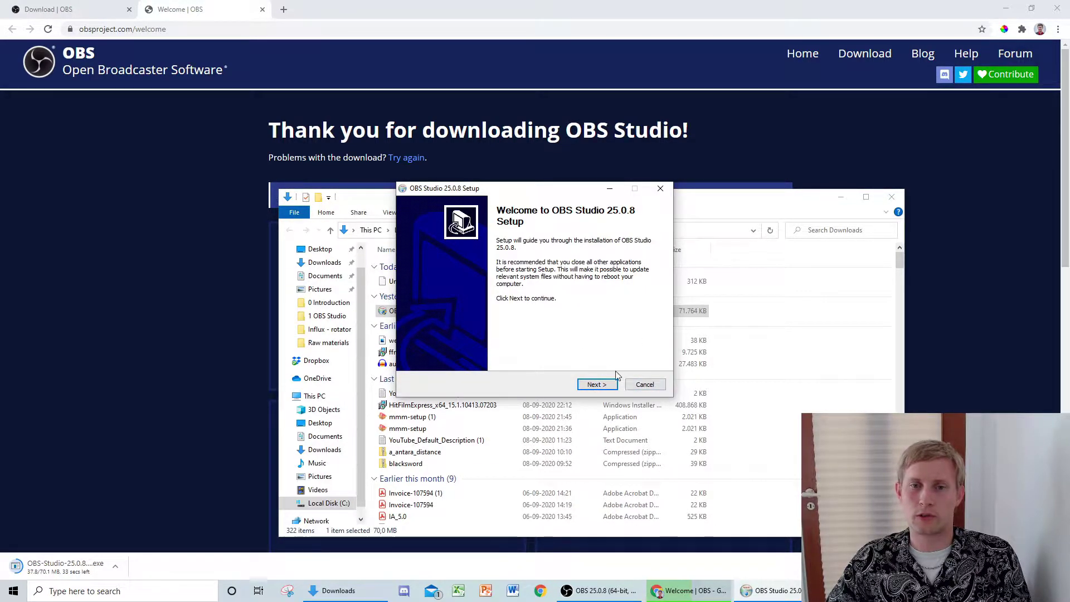
left_click(645, 385)
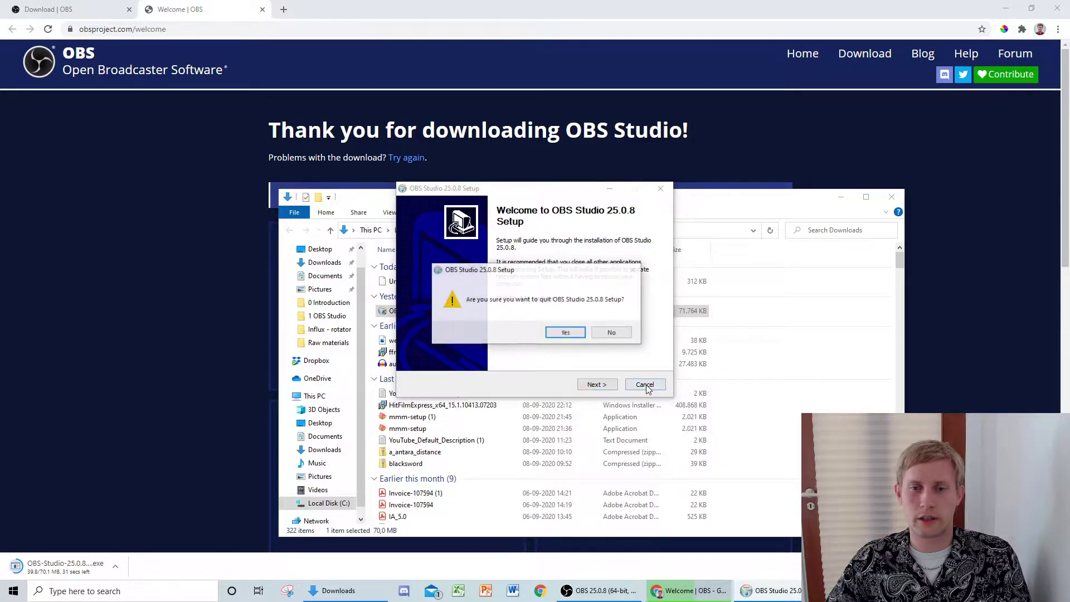
left_click(574, 333)
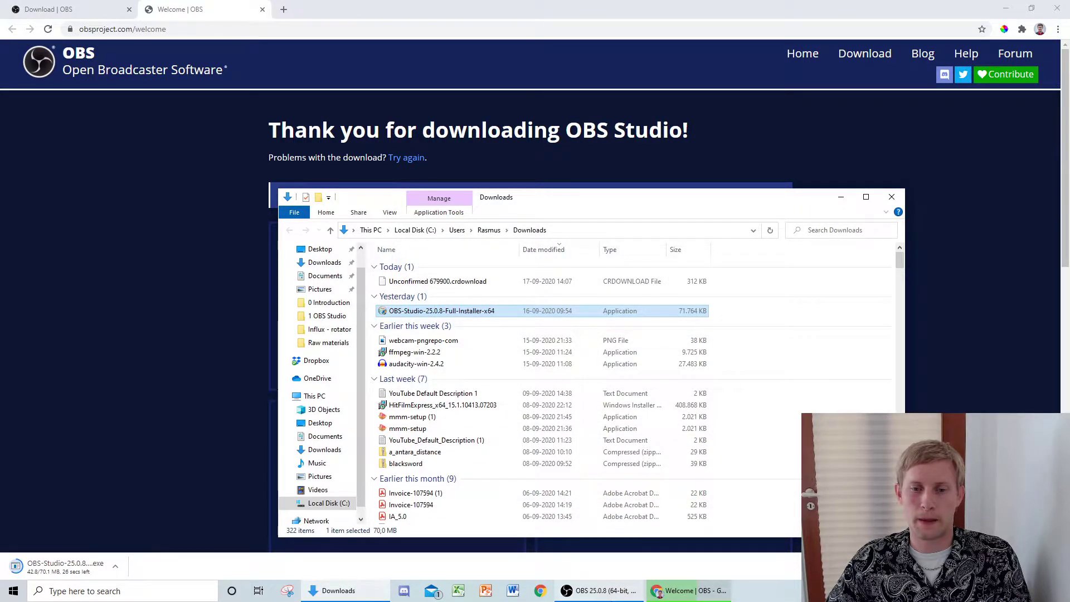
- Switch to OBS Studio to preview the 1Full Cam and 2ScreenShare+cam scenes and look at the Add Scene dialog
left_click(599, 590)
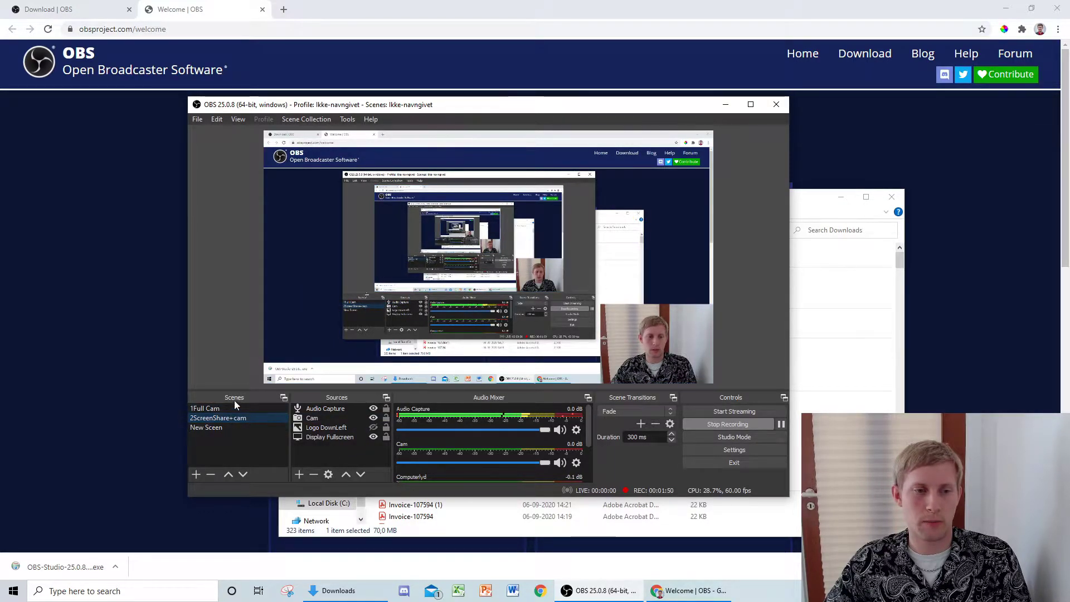
left_click(214, 410)
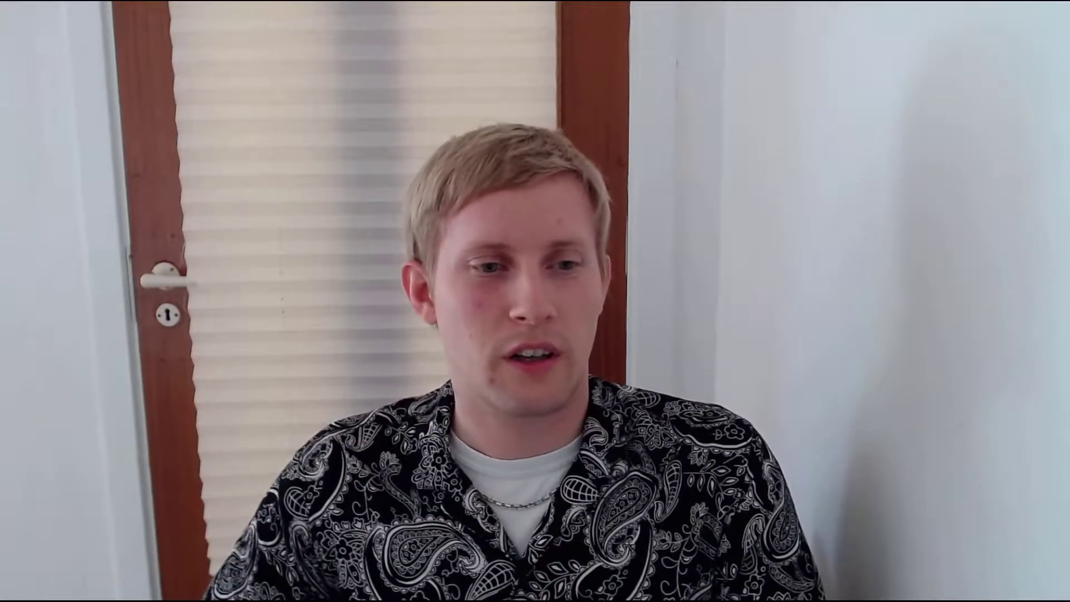
left_click(217, 418)
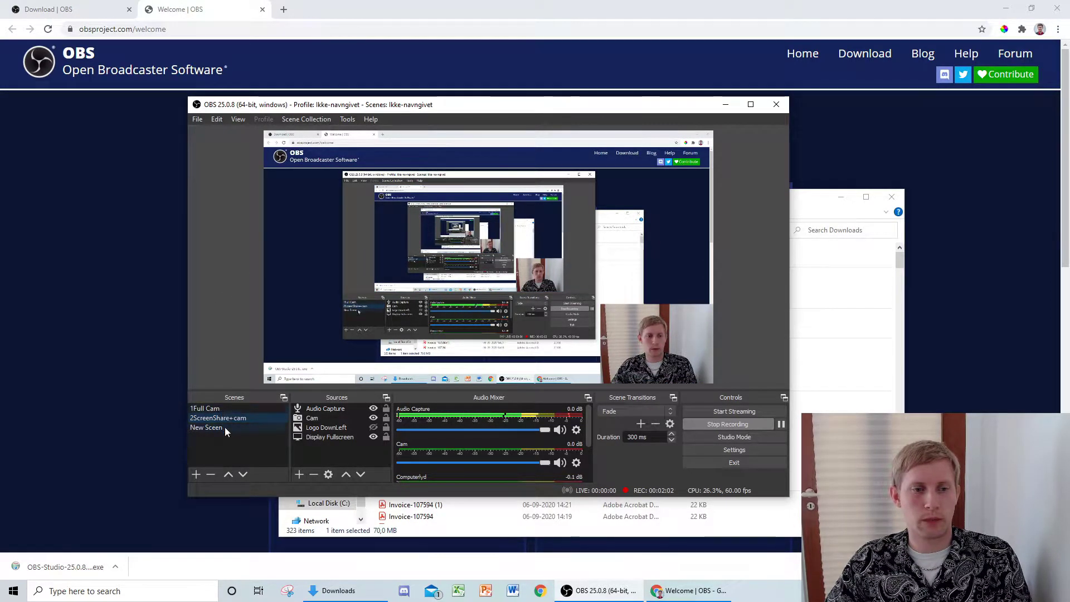
left_click(196, 473)
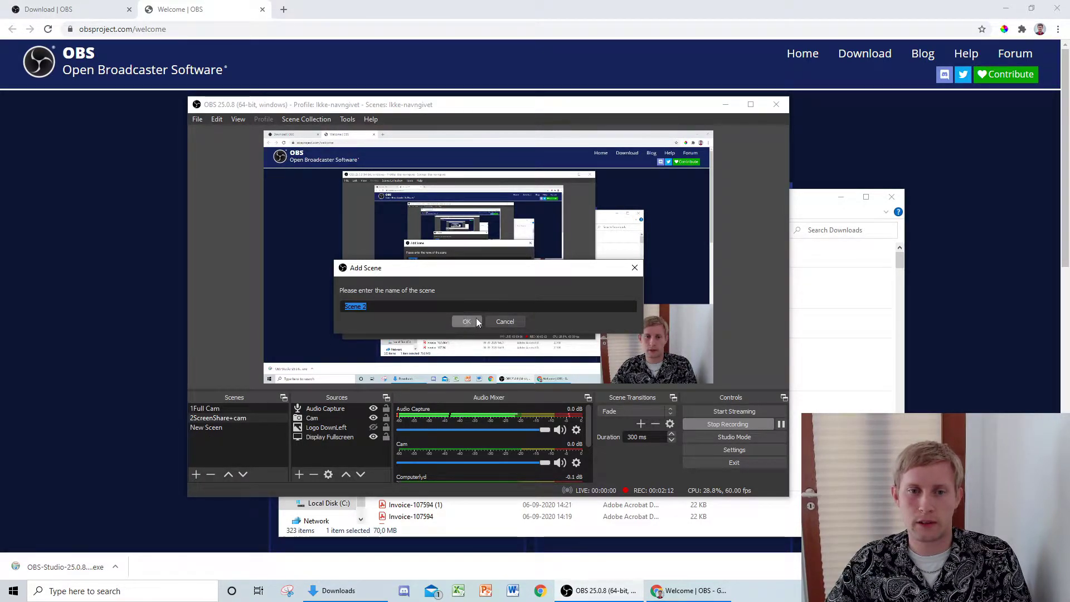
left_click(506, 321)
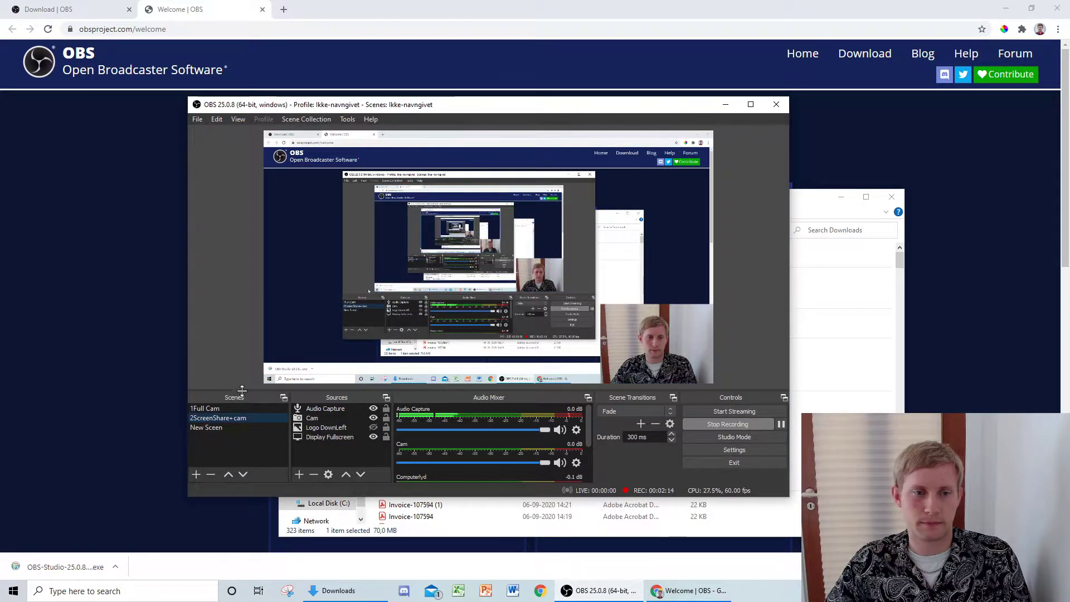
- Add an Audio Input Capture source to the New Sceen scene, using the Mikrofon (HD Pro Webcam C920) device
left_click(209, 427)
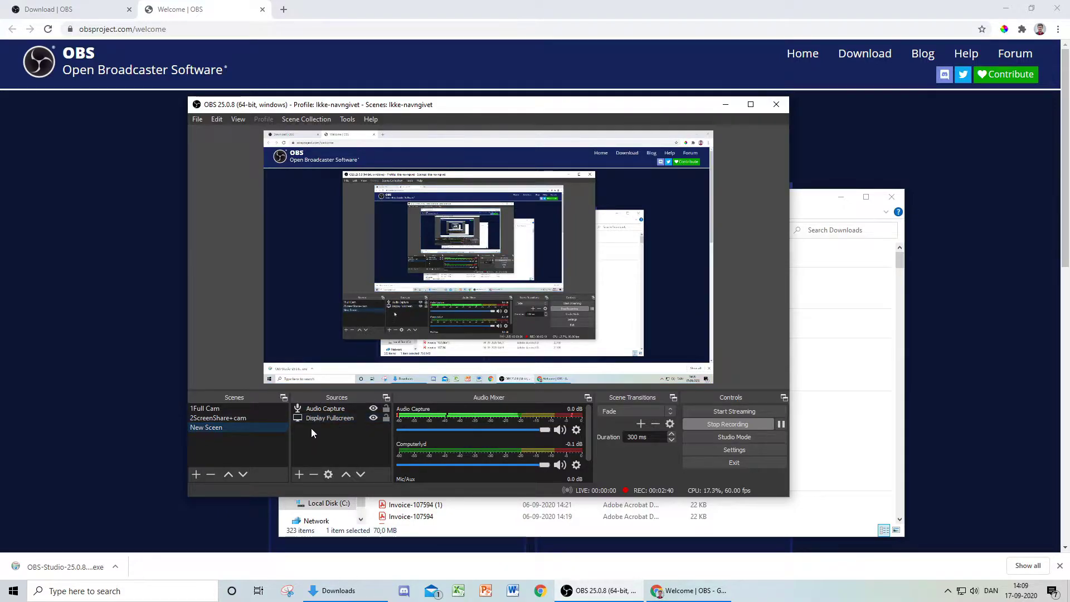
left_click(299, 473)
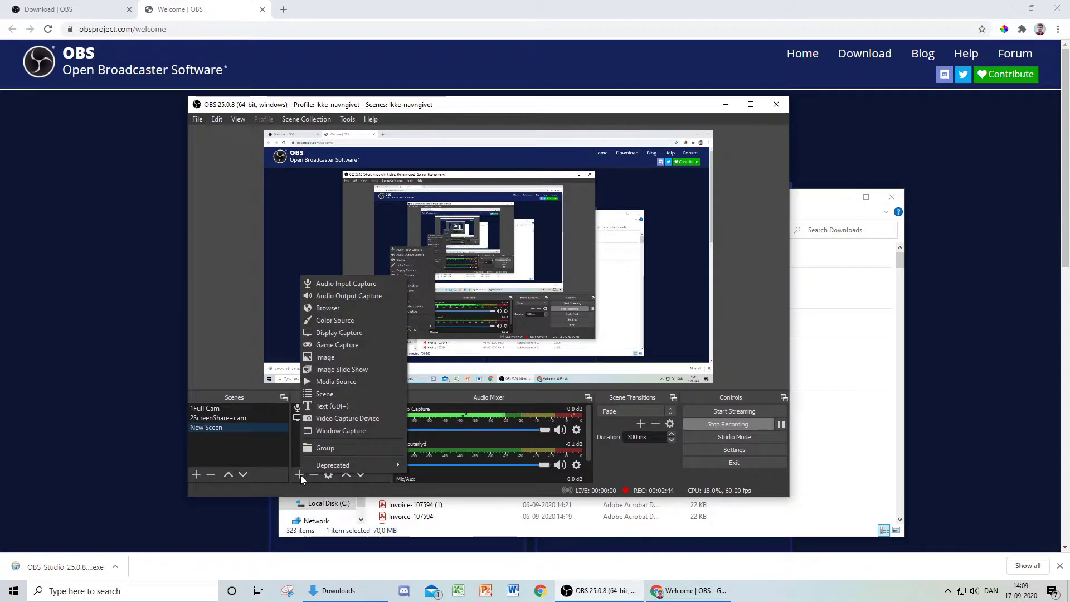
left_click(356, 284)
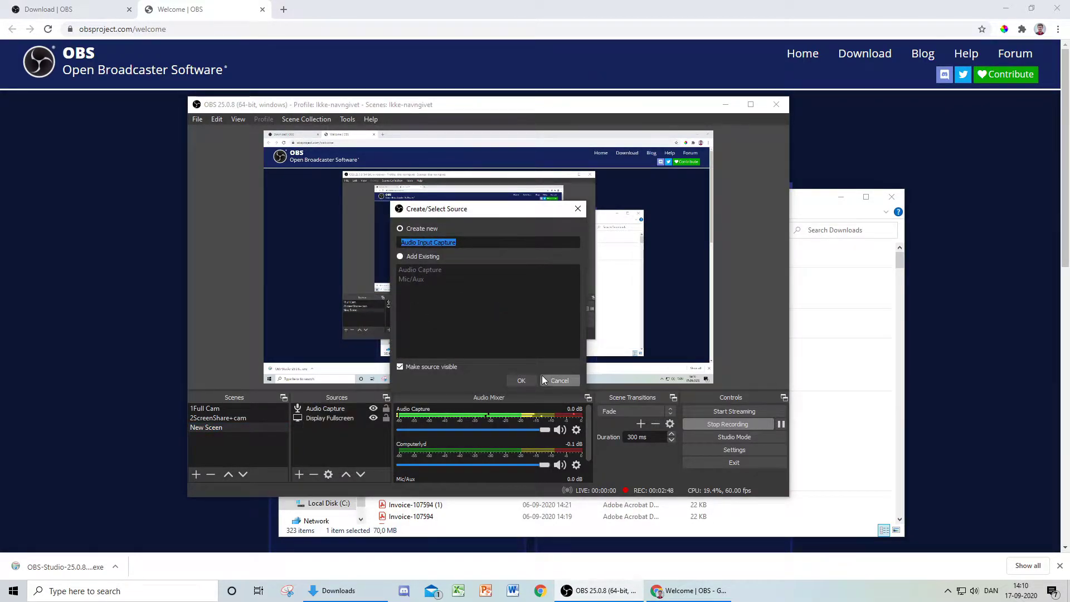
left_click(523, 379)
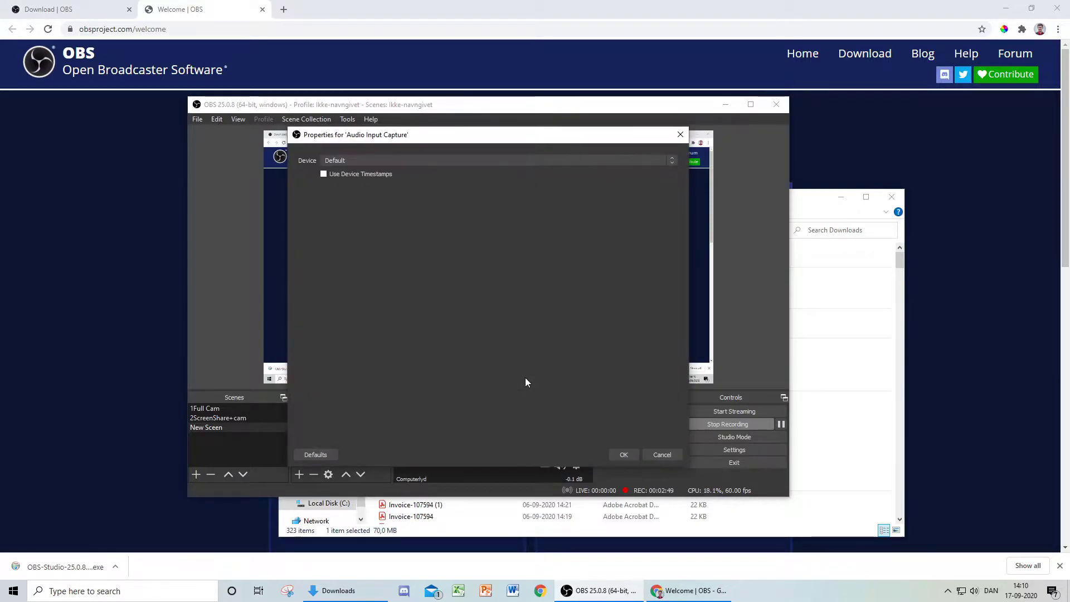
left_click(382, 160)
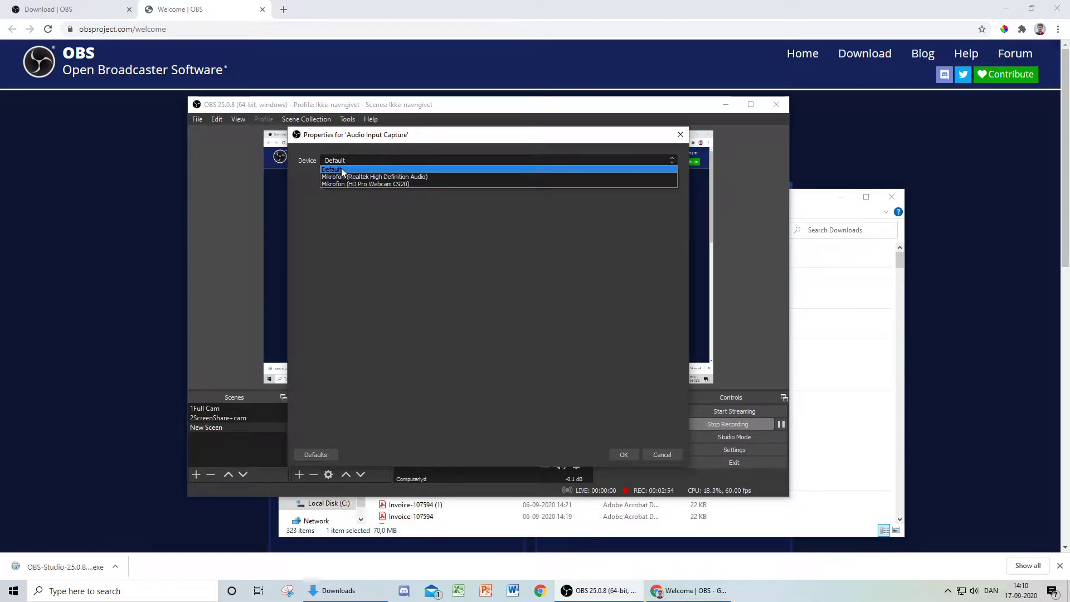
left_click(384, 185)
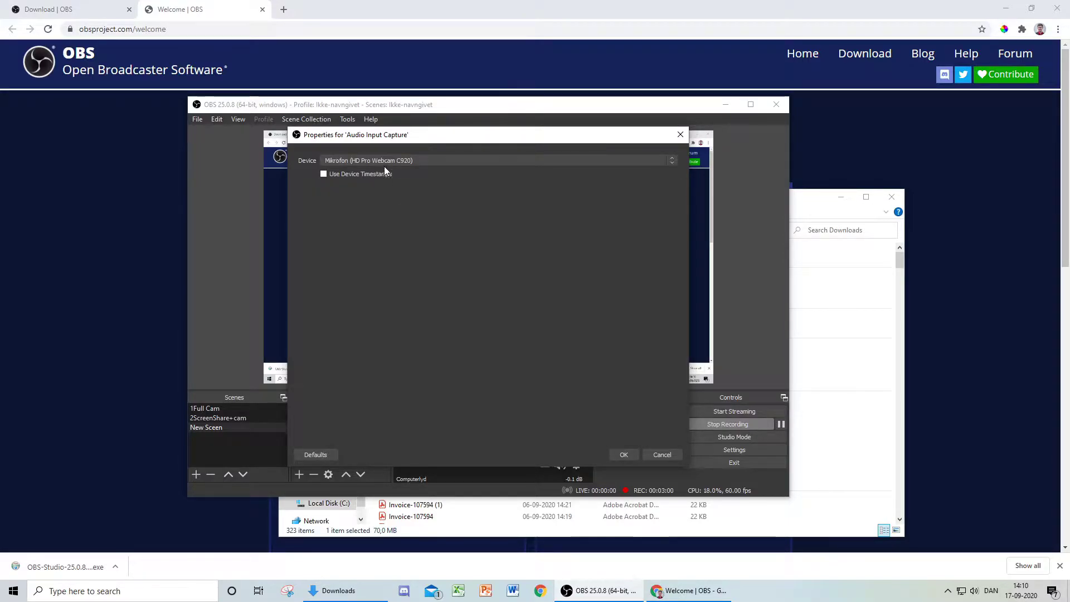
left_click(388, 159)
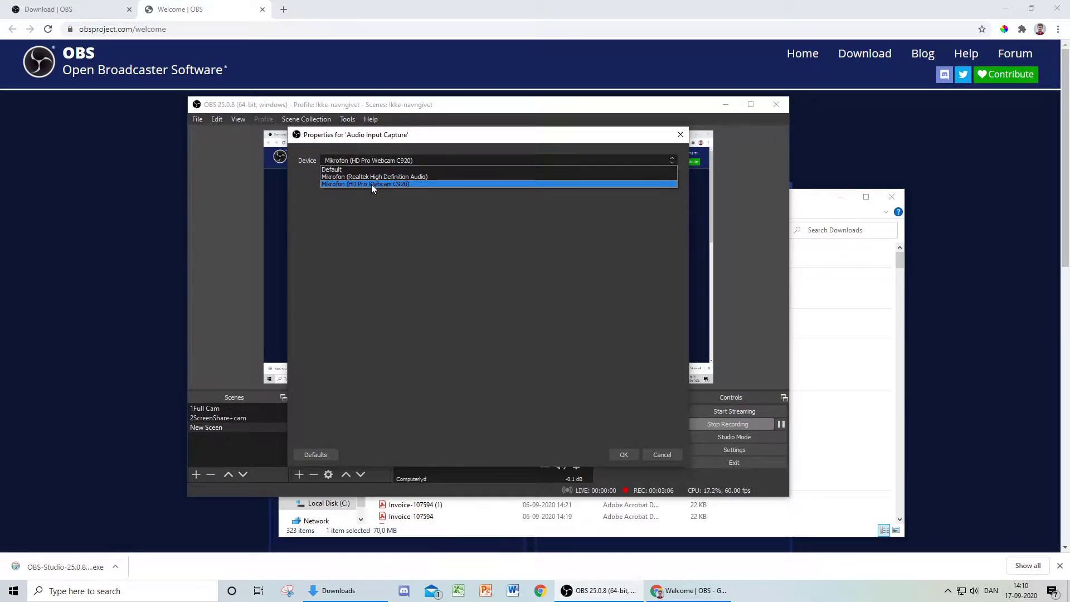
left_click(371, 184)
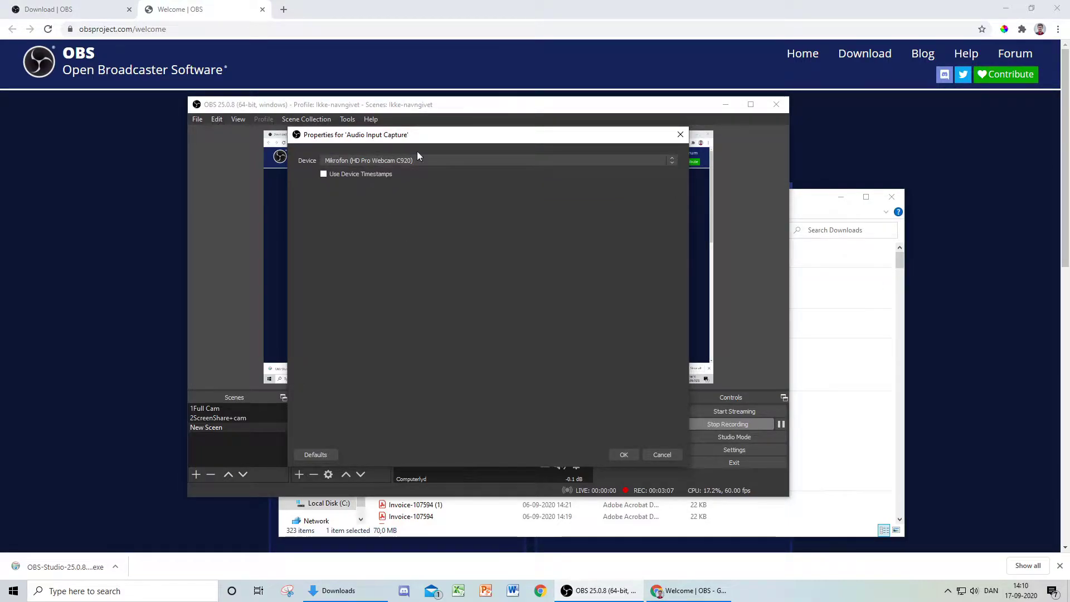
left_click(624, 454)
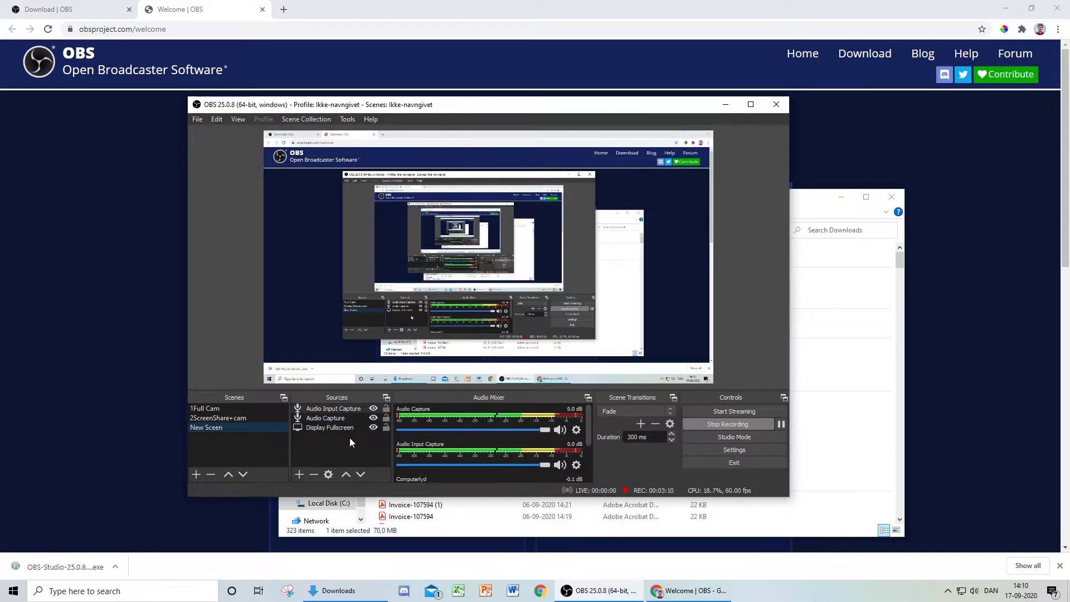
- Remove the old Audio Capture source from the New Sceen scene
left_click(325, 418)
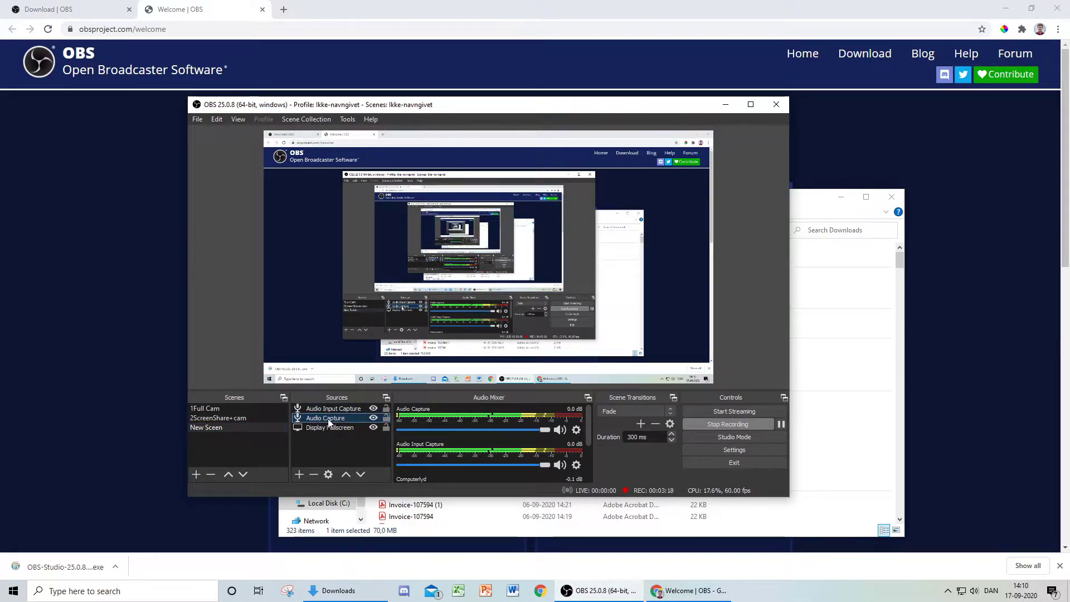
left_click(313, 474)
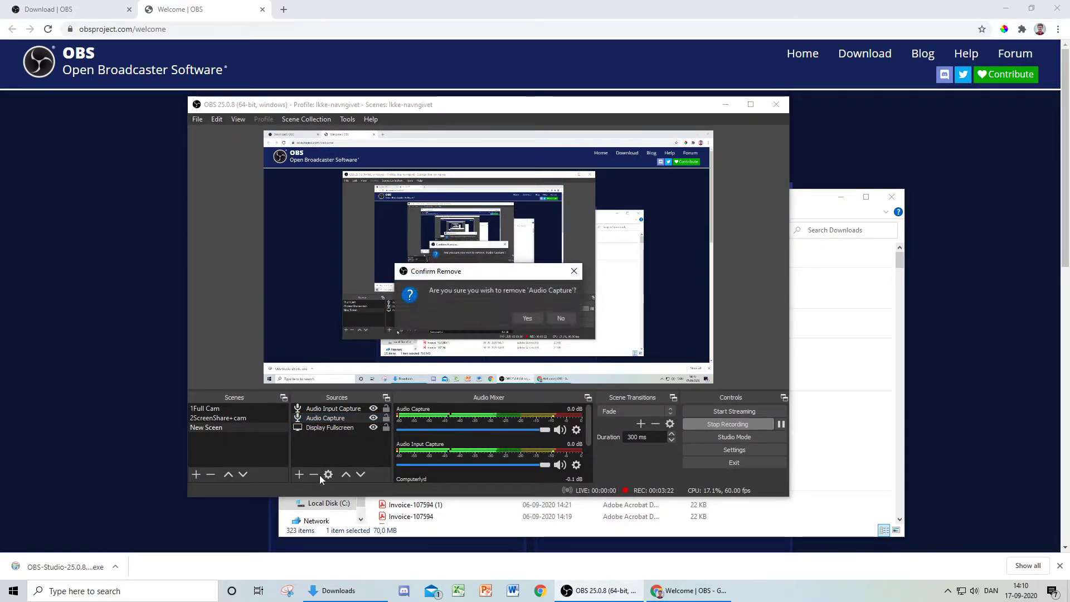
left_click(526, 319)
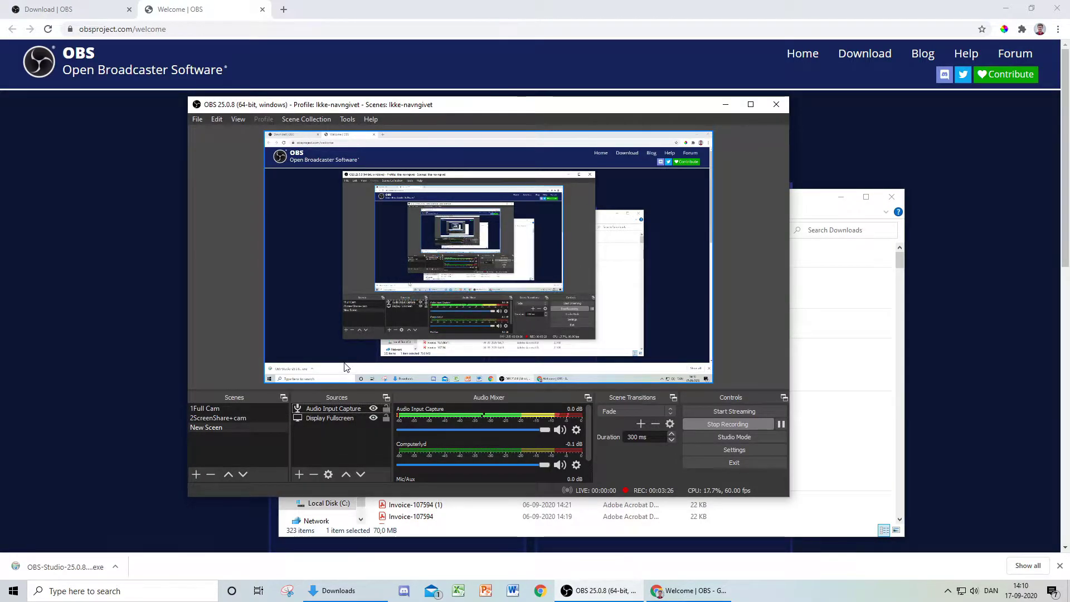
- Add a new Display Capture source for Display 1 (1920x1080) with Capture Cursor enabled to the New Sceen scene
left_click(320, 419)
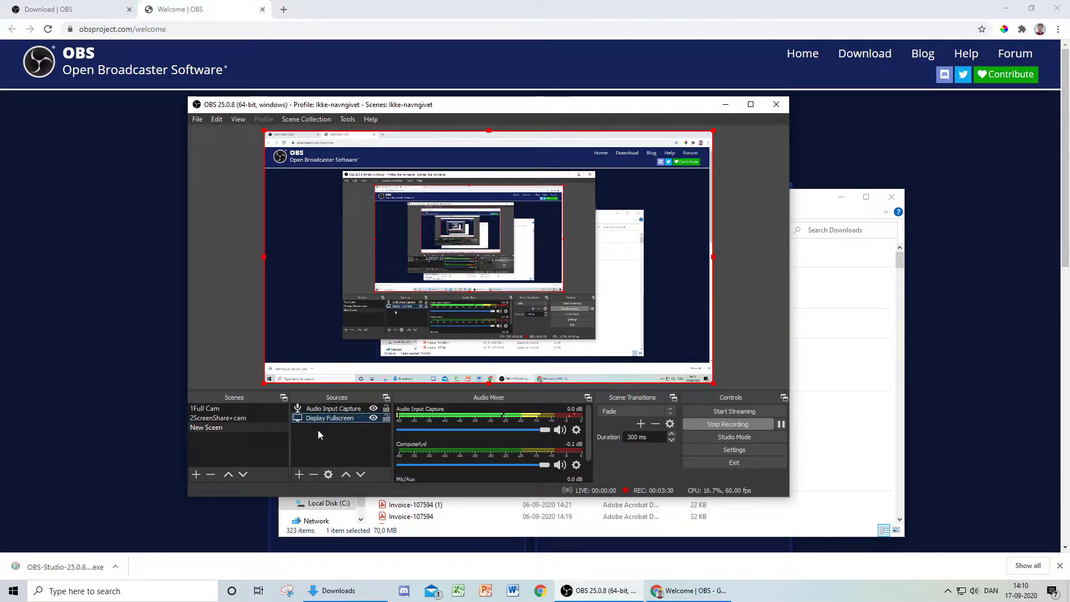
left_click(300, 474)
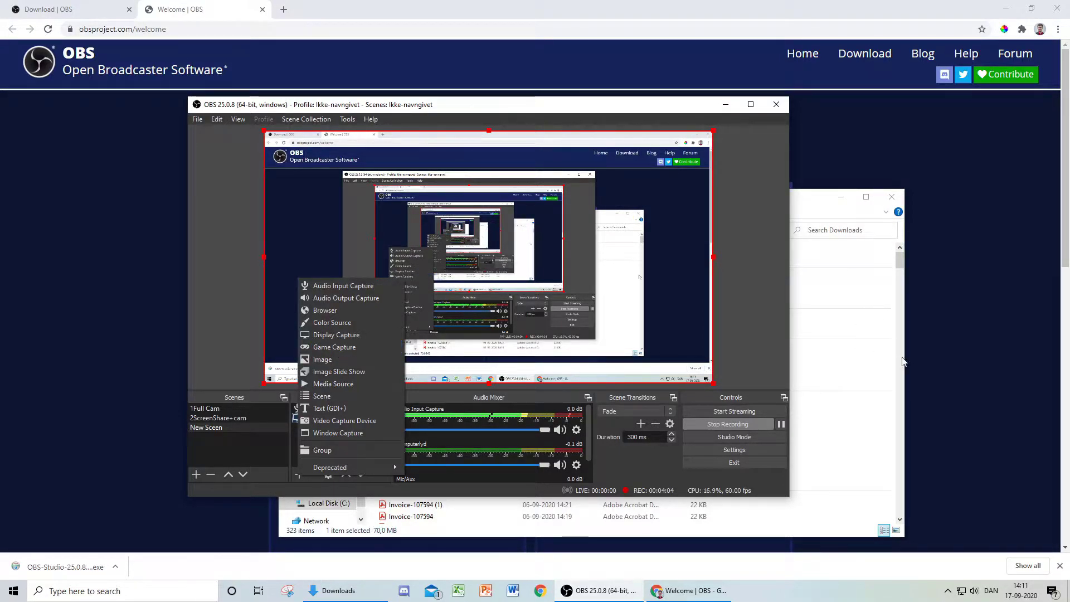
left_click(334, 335)
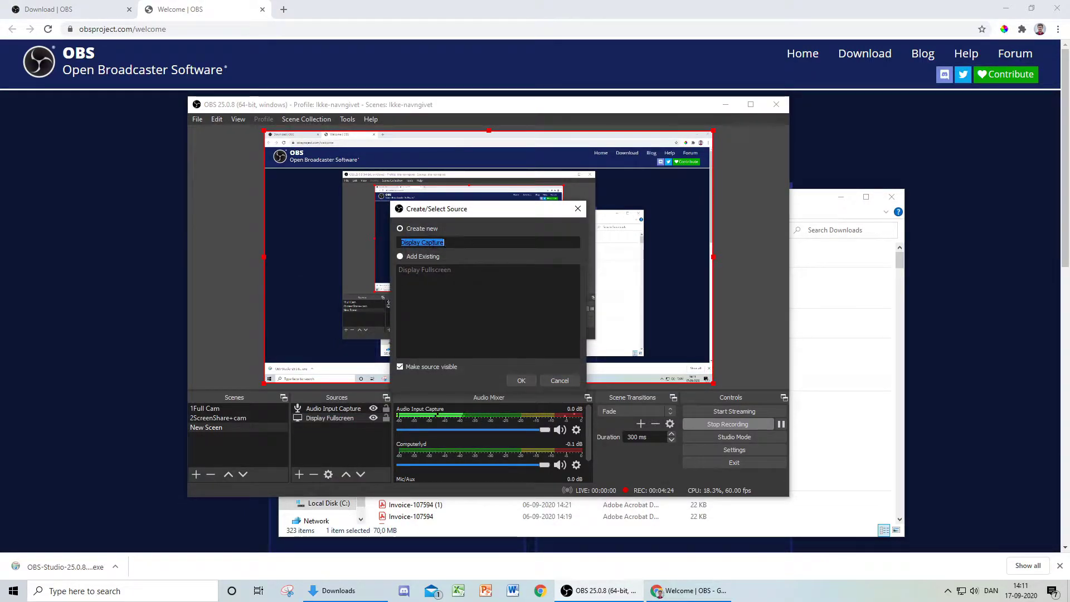
left_click(521, 380)
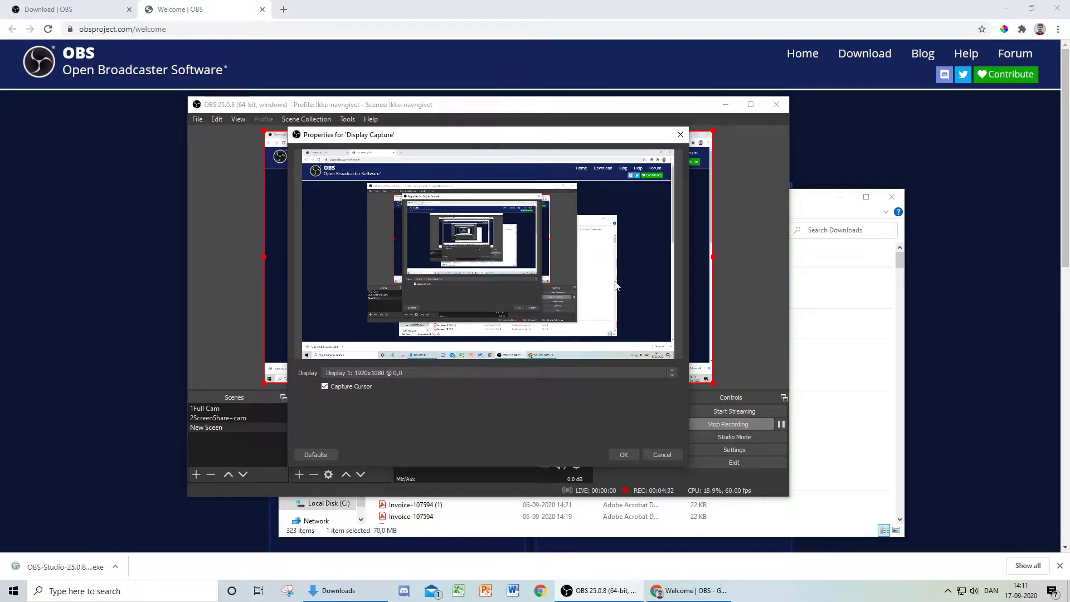
left_click(623, 454)
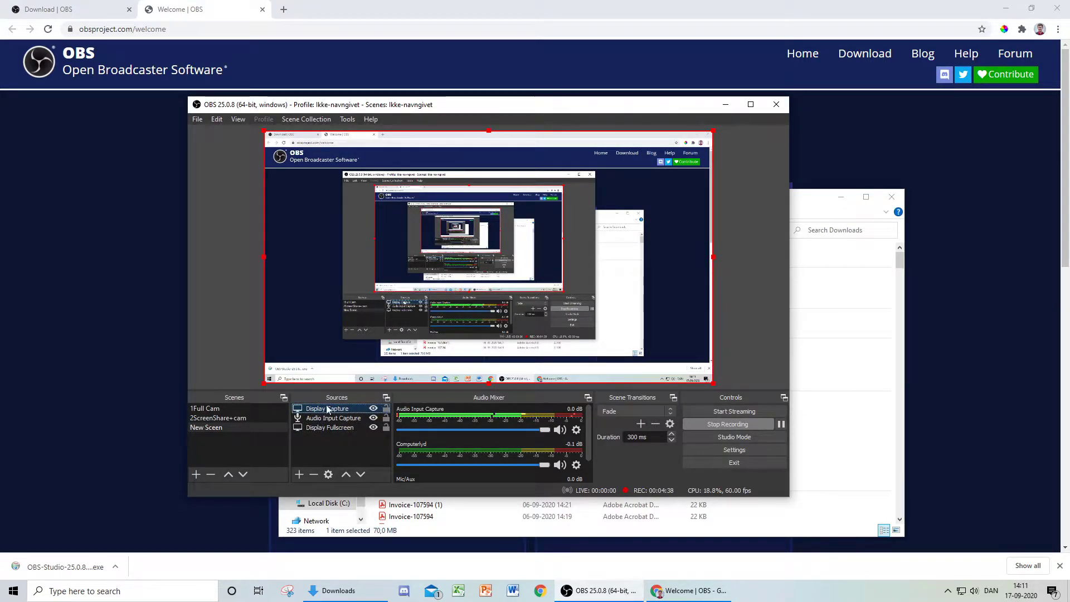
- Remove the old Display Fullscreen source from the New Sceen scene
left_click(324, 427)
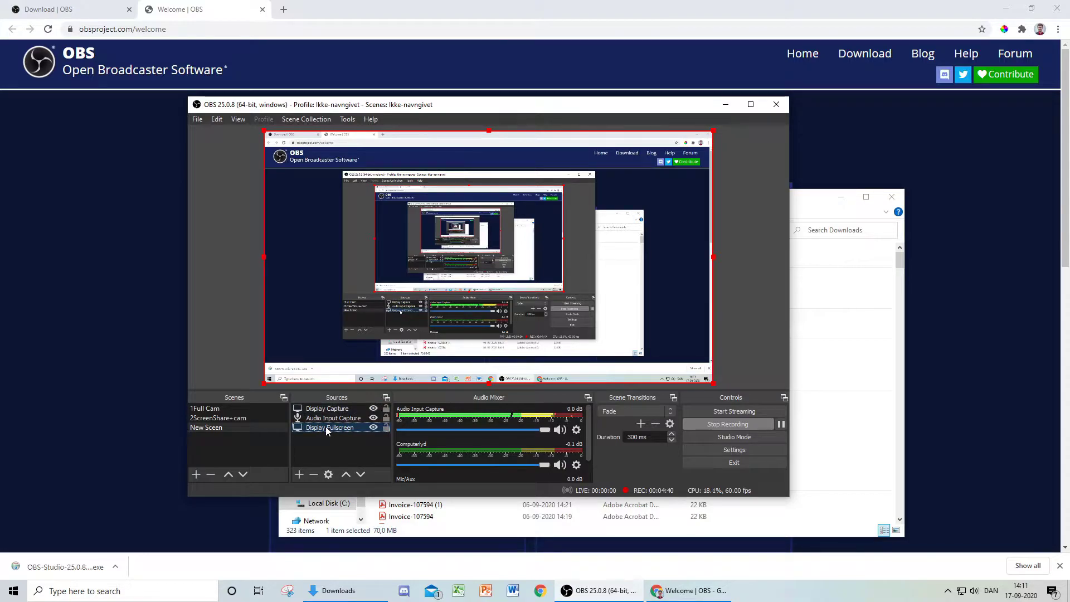
left_click(314, 474)
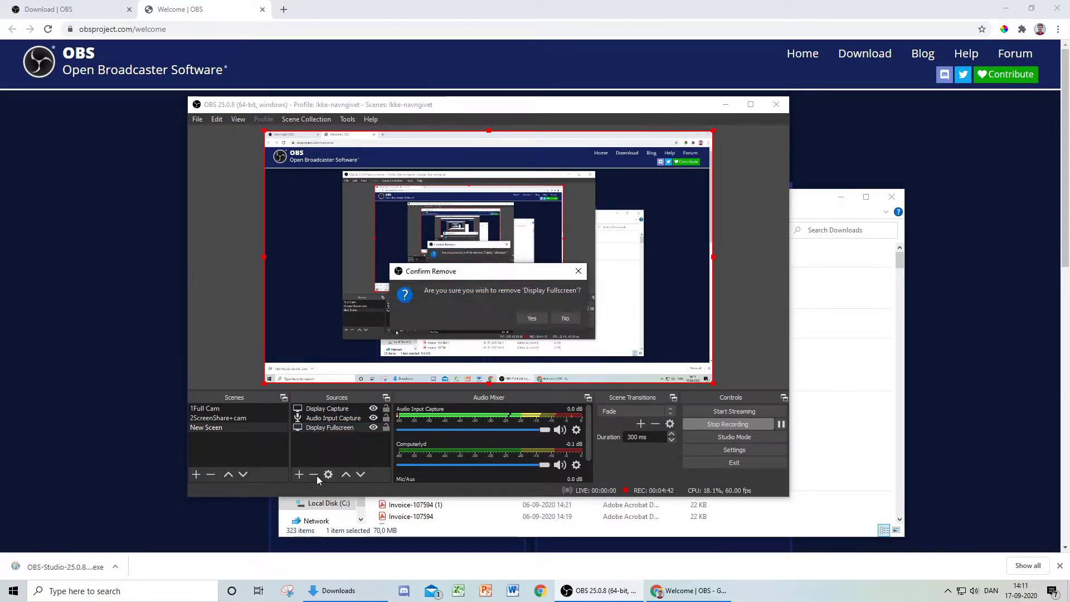
left_click(531, 318)
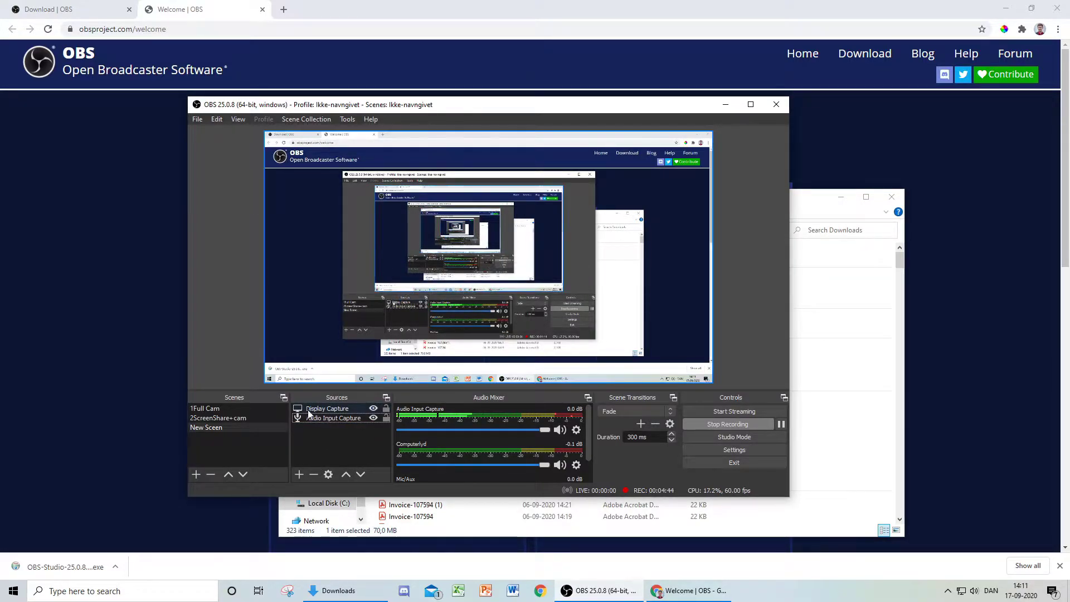
- Shrink the Display Capture source toward the canvas's lower-right corner to about 86% of the canvas width
left_click(339, 435)
left_click(334, 410)
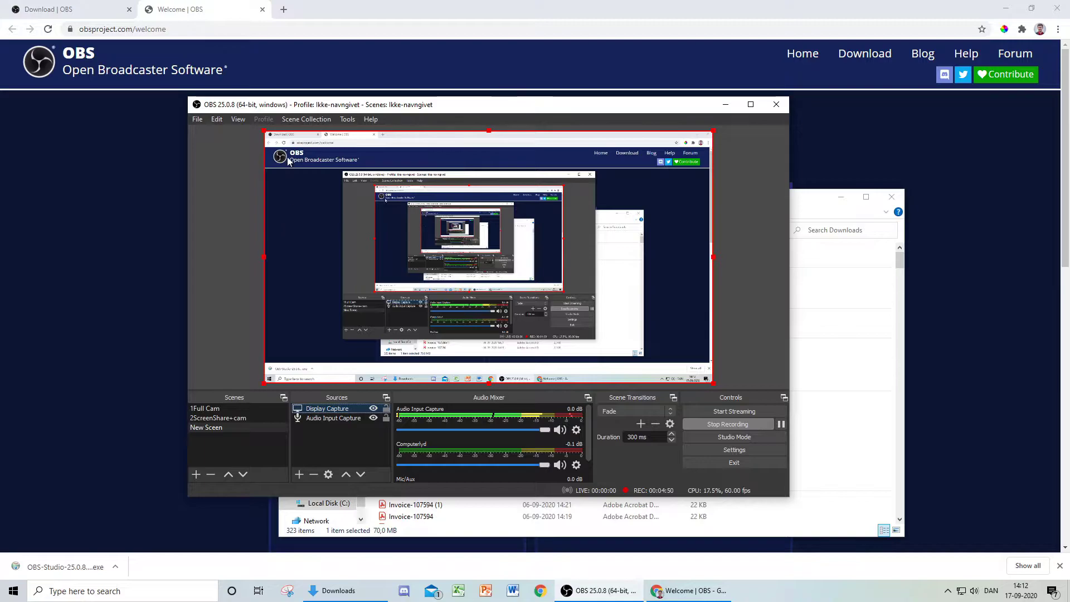
left_click_drag(266, 135, 396, 204)
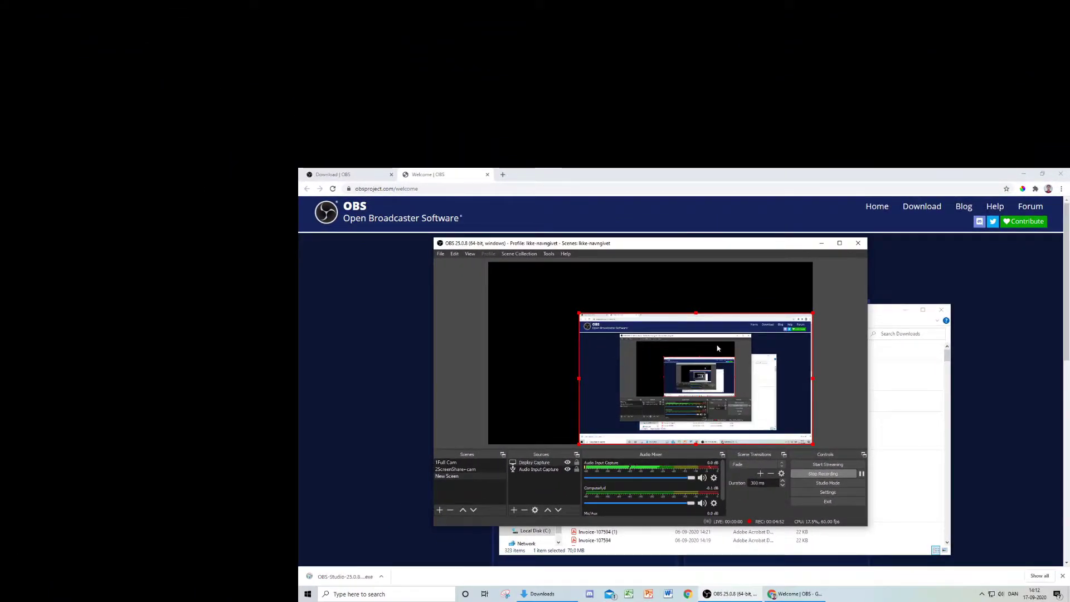
left_click_drag(608, 245, 601, 230)
left_click_drag(714, 299, 677, 330)
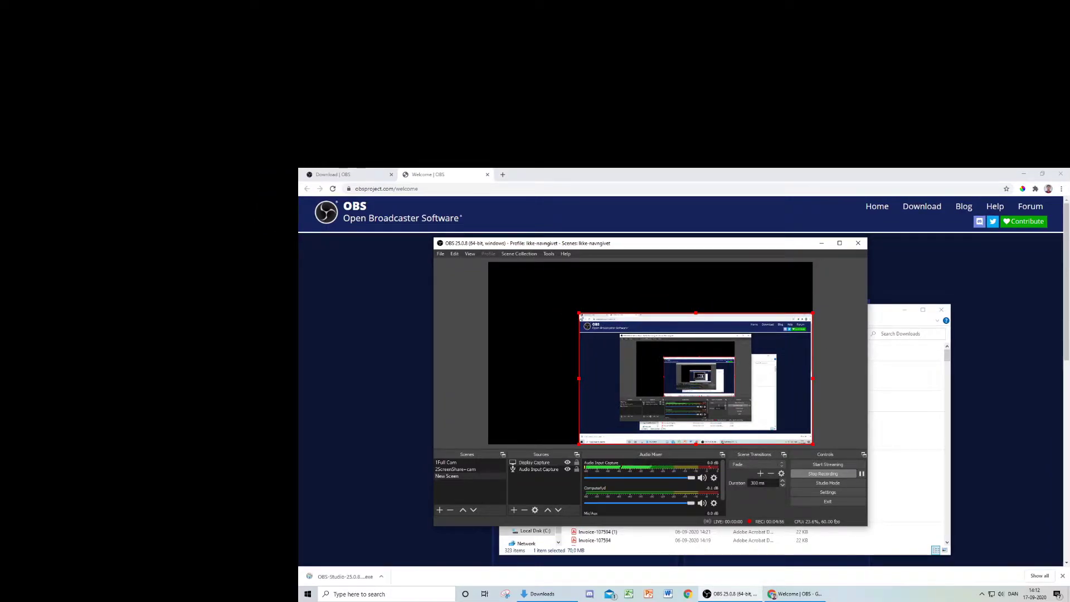
left_click_drag(582, 315, 579, 239)
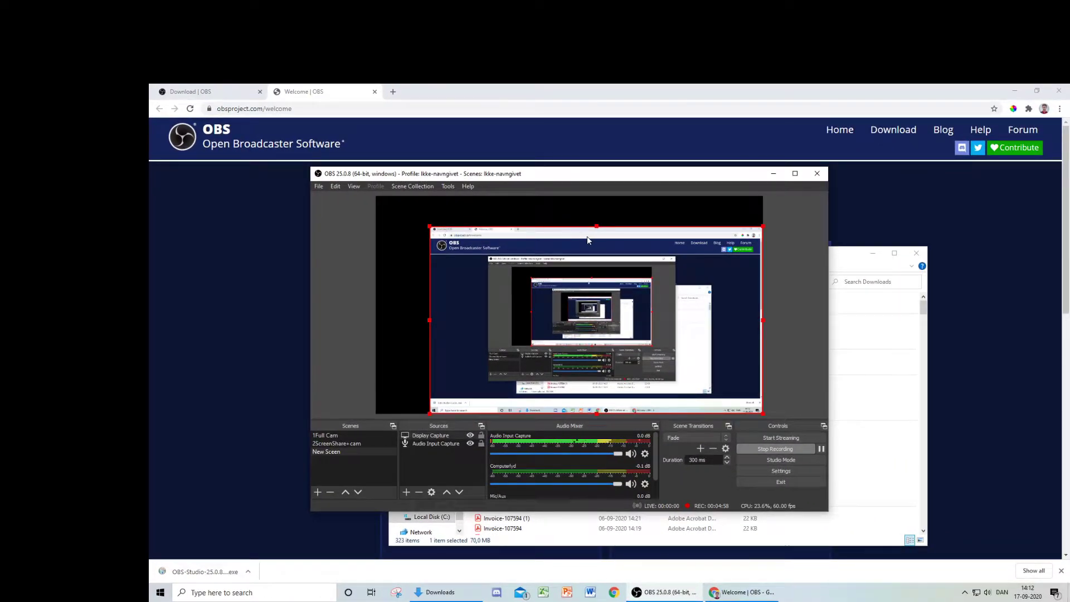
- Crop the browser tabs and address bar and the taskbar area off the Display Capture source and move it near the canvas centre
left_click_drag(596, 229, 597, 239)
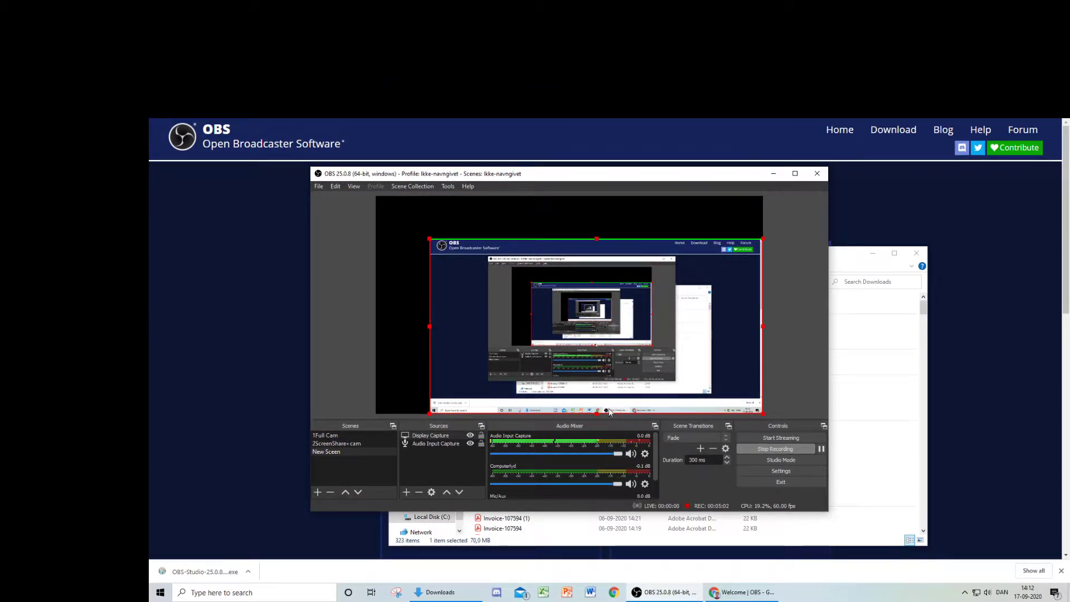
left_click_drag(596, 415, 597, 399)
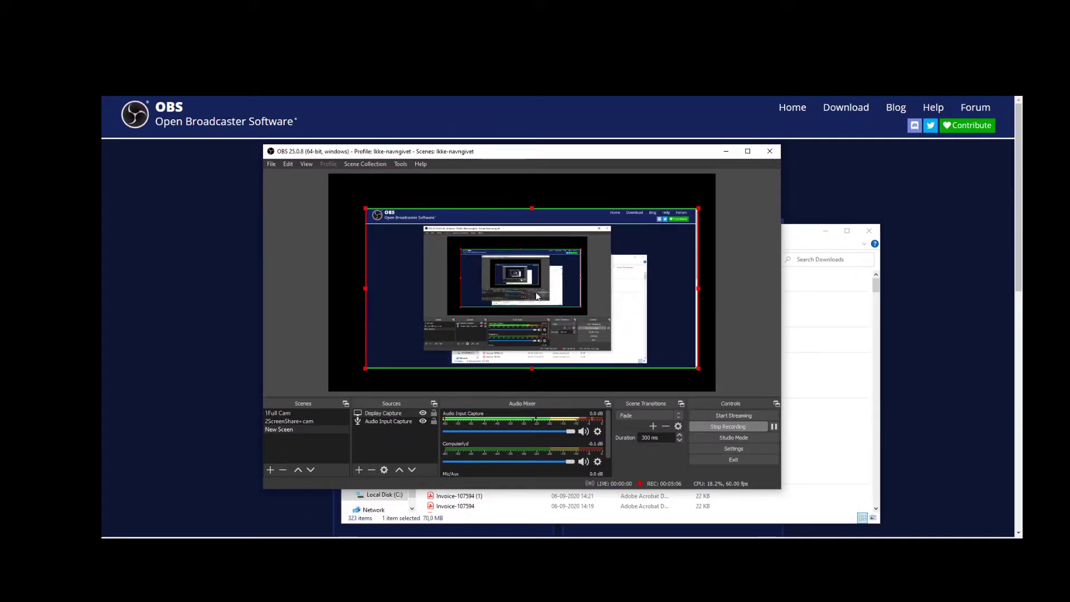
- Restore the Display Capture source to its uncropped, full-canvas size and minimize the browser window
left_click_drag(533, 209, 531, 191)
left_click_drag(531, 368, 532, 392)
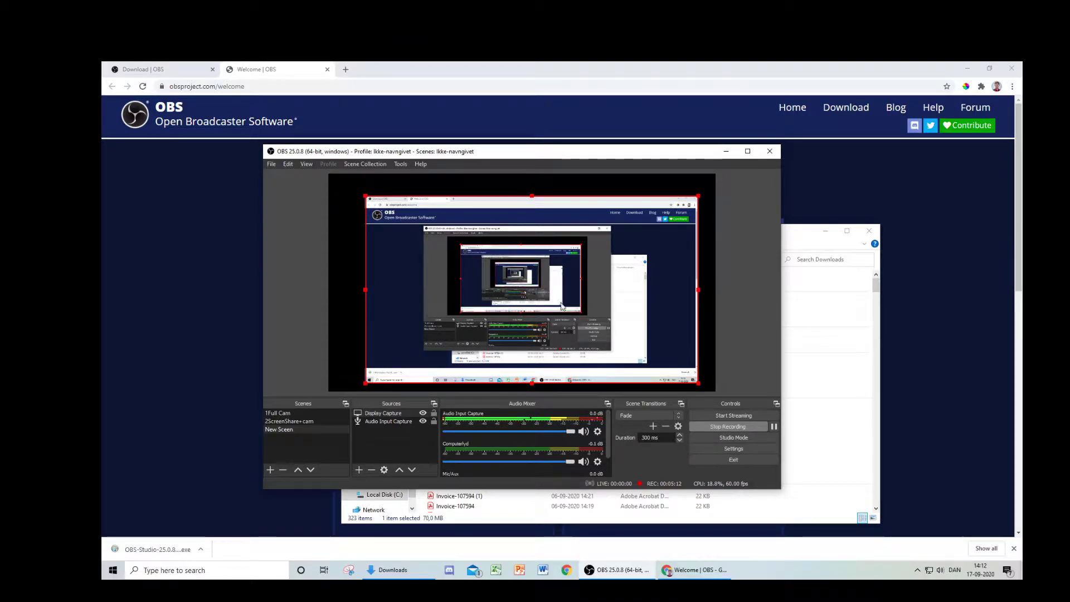
left_click(967, 68)
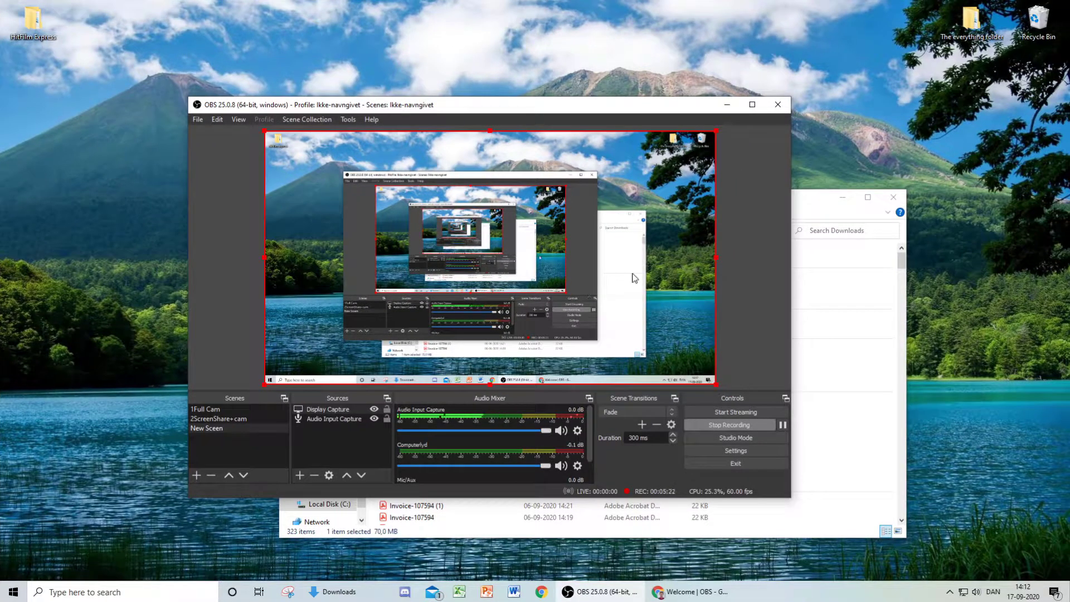
left_click(753, 262)
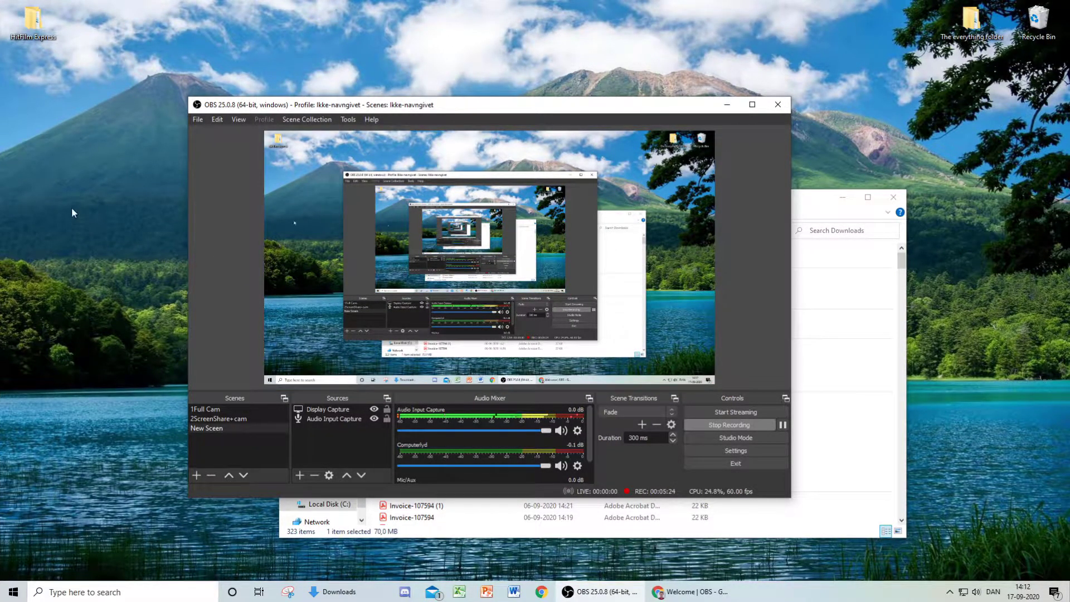
- Check the display resolution in the Windows display settings and close them
right_click(4, 143)
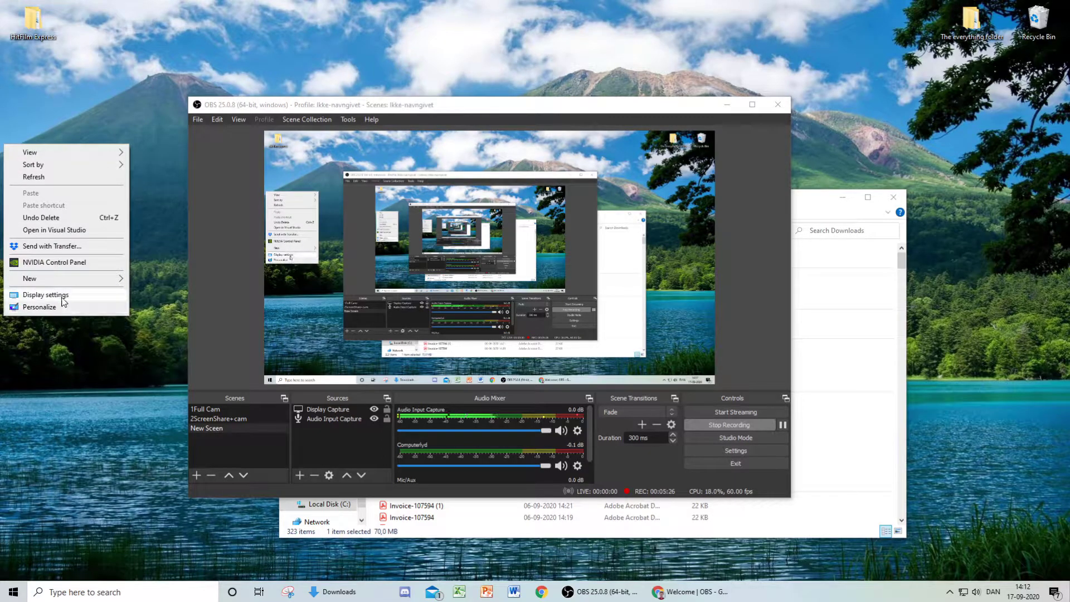
left_click(57, 295)
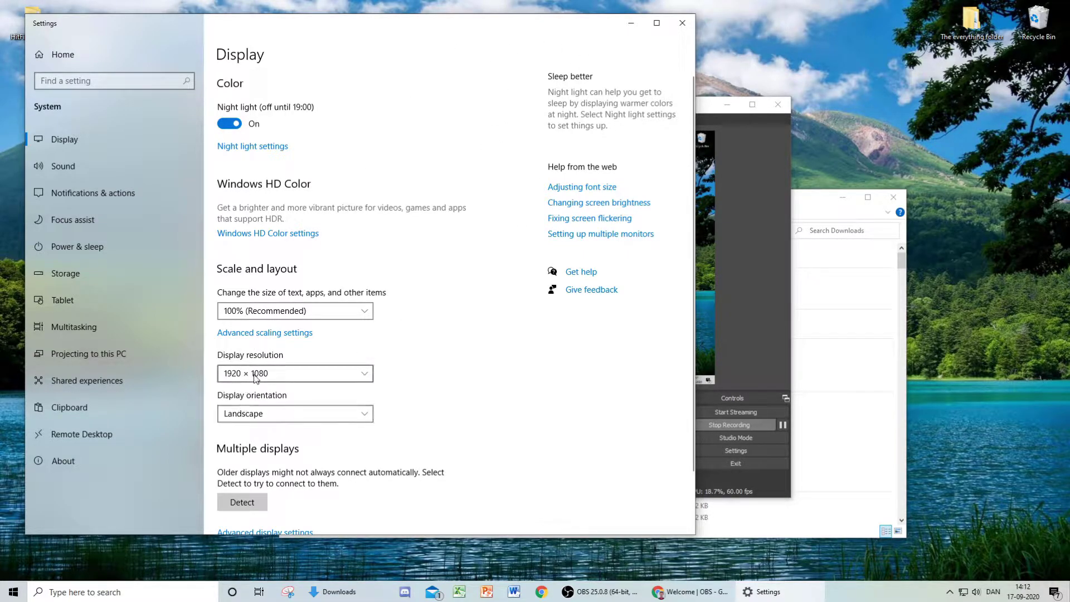
left_click(682, 22)
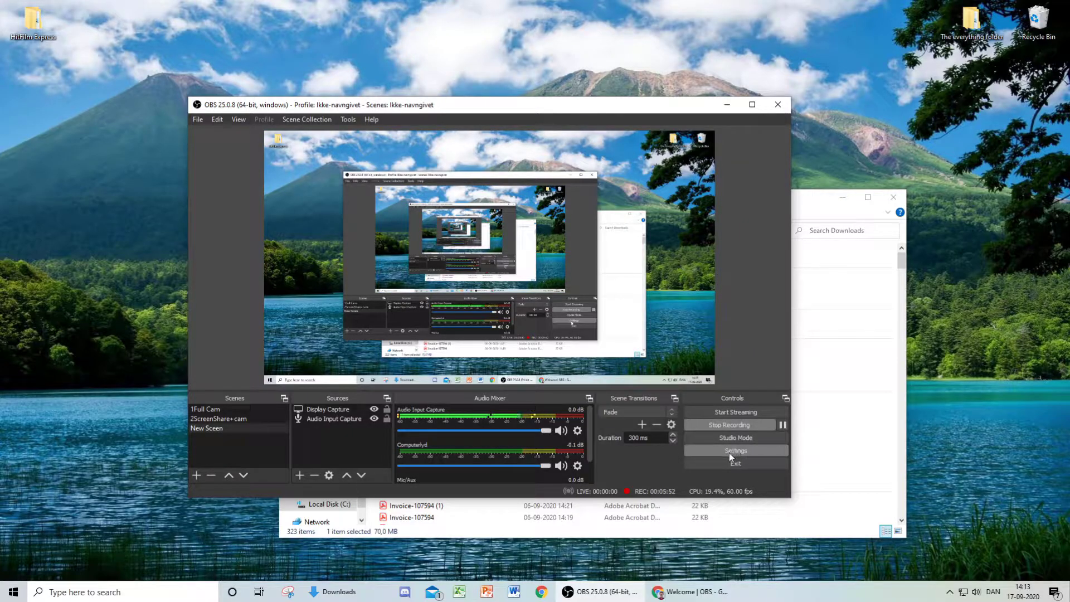
left_click(486, 149)
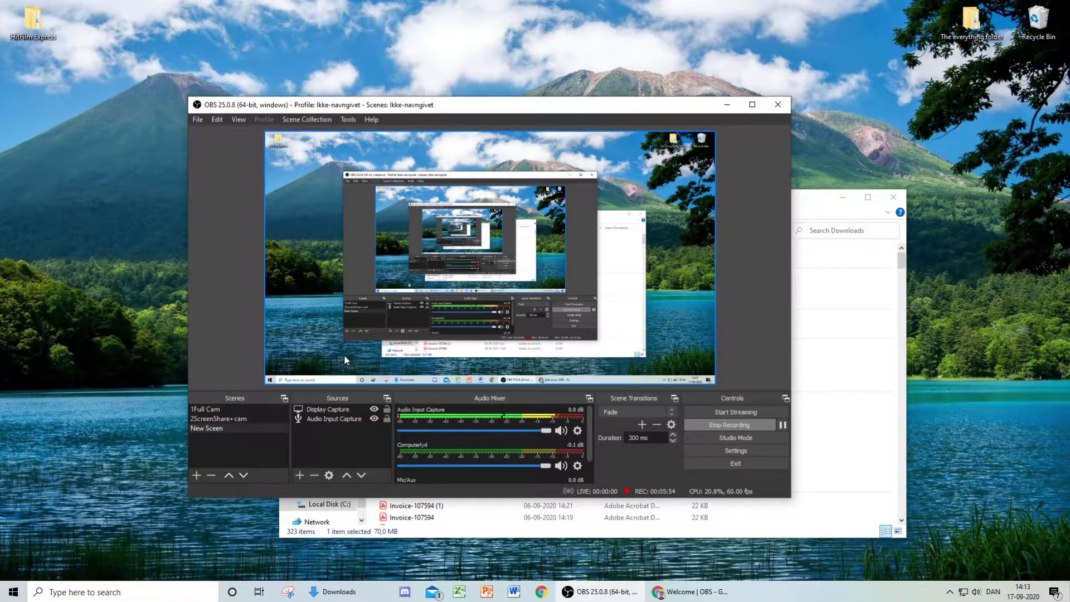
left_click(328, 440)
left_click(647, 319)
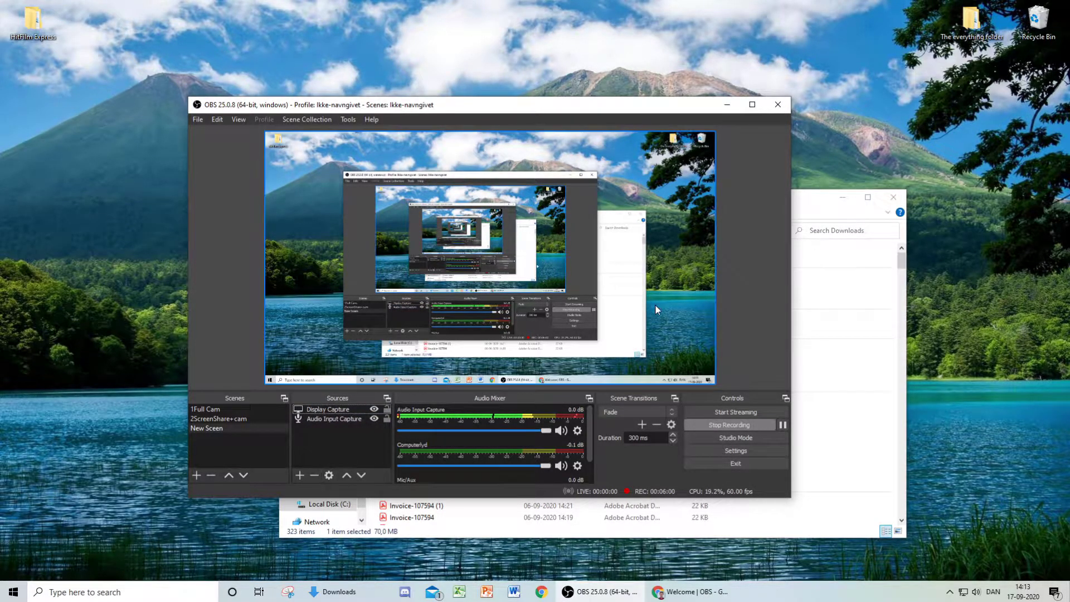
left_click(329, 440)
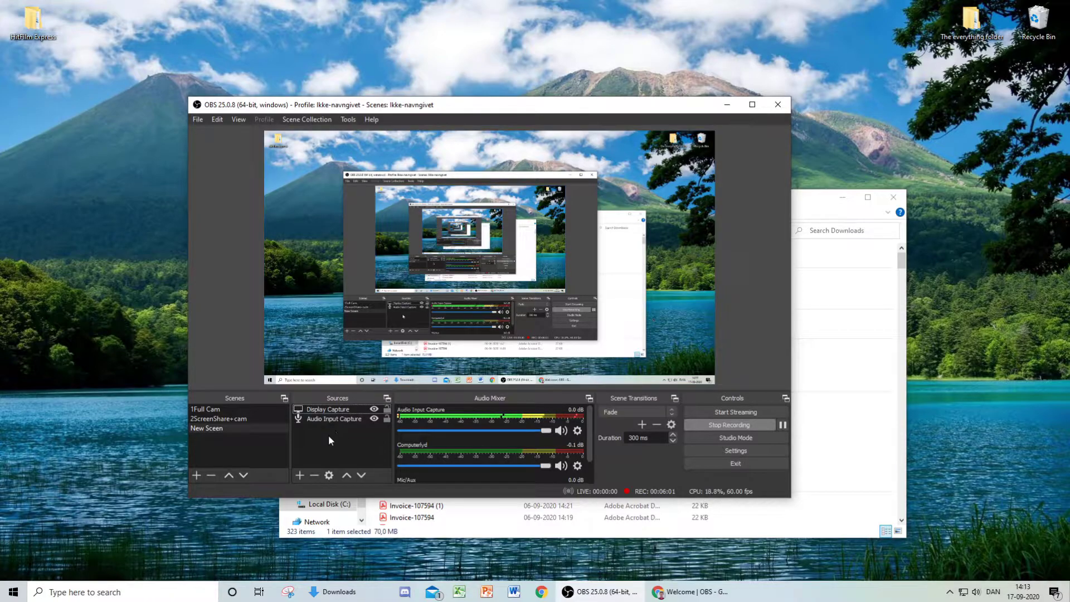
- Add a new Video Capture Device source using the HD Pro Webcam C920 and place it in the canvas's lower-right corner
left_click(299, 478)
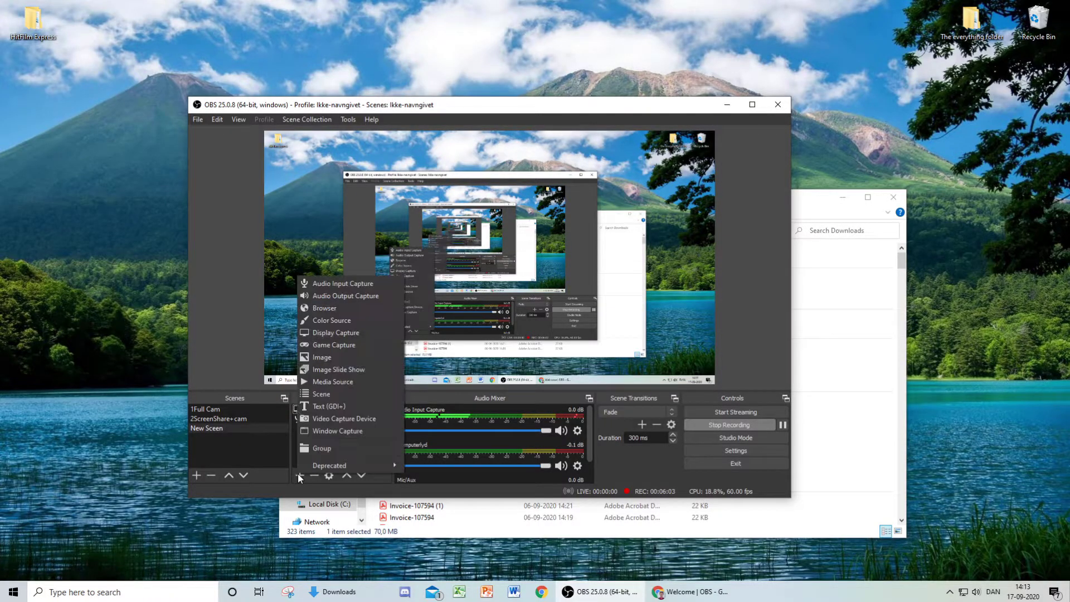
left_click(336, 421)
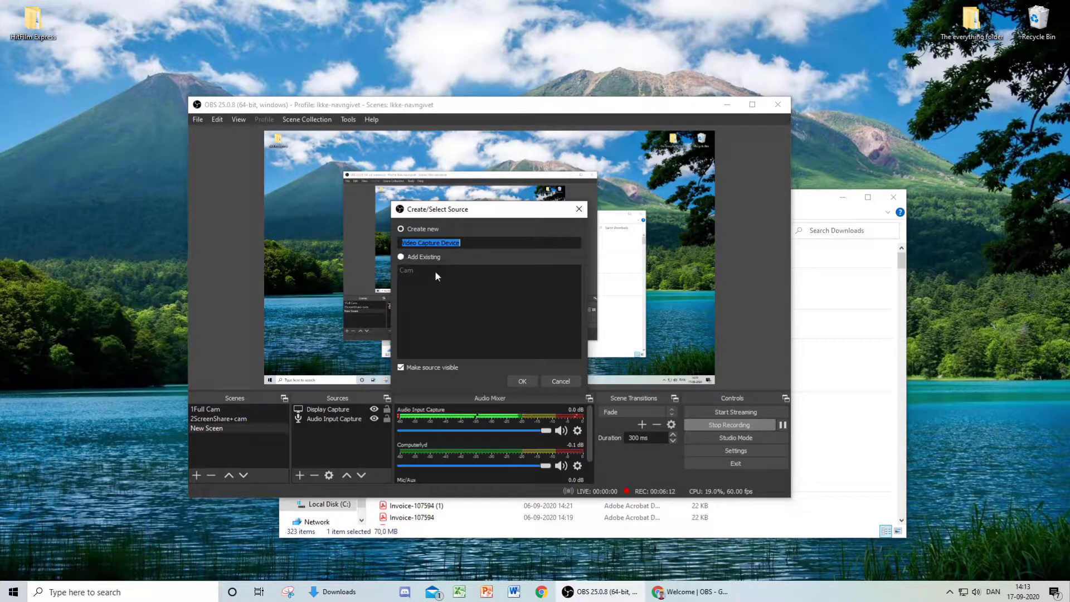
left_click(517, 379)
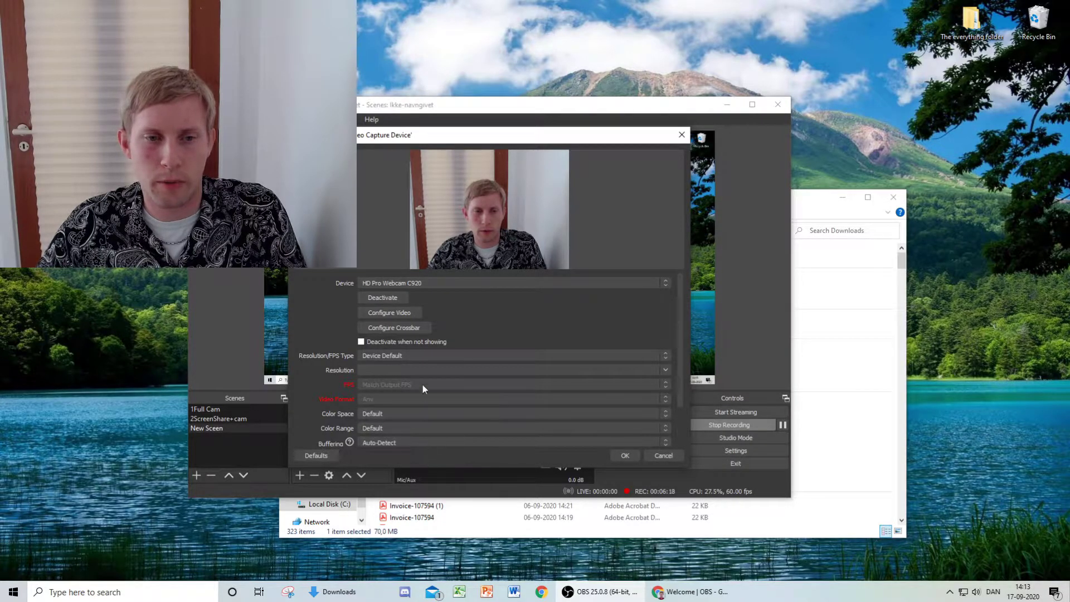
left_click(446, 282)
left_click(437, 285)
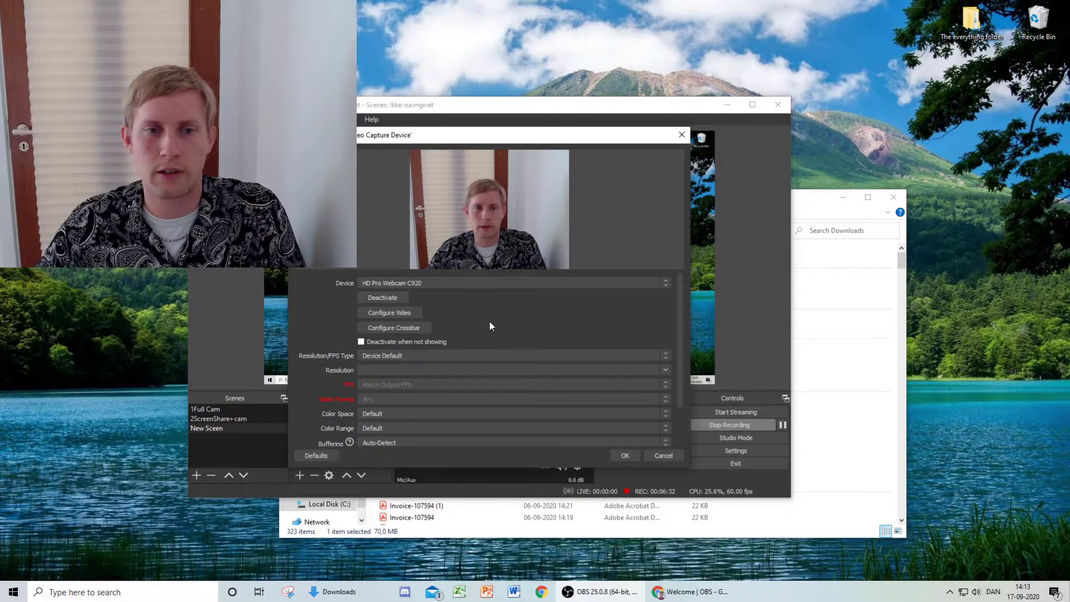
left_click(621, 456)
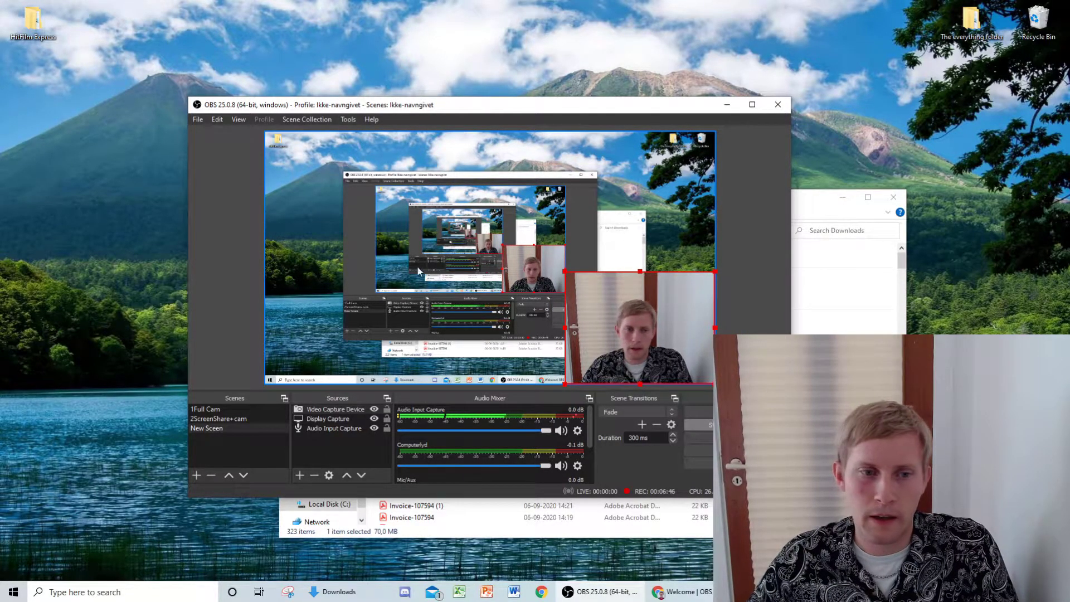
left_click(619, 248)
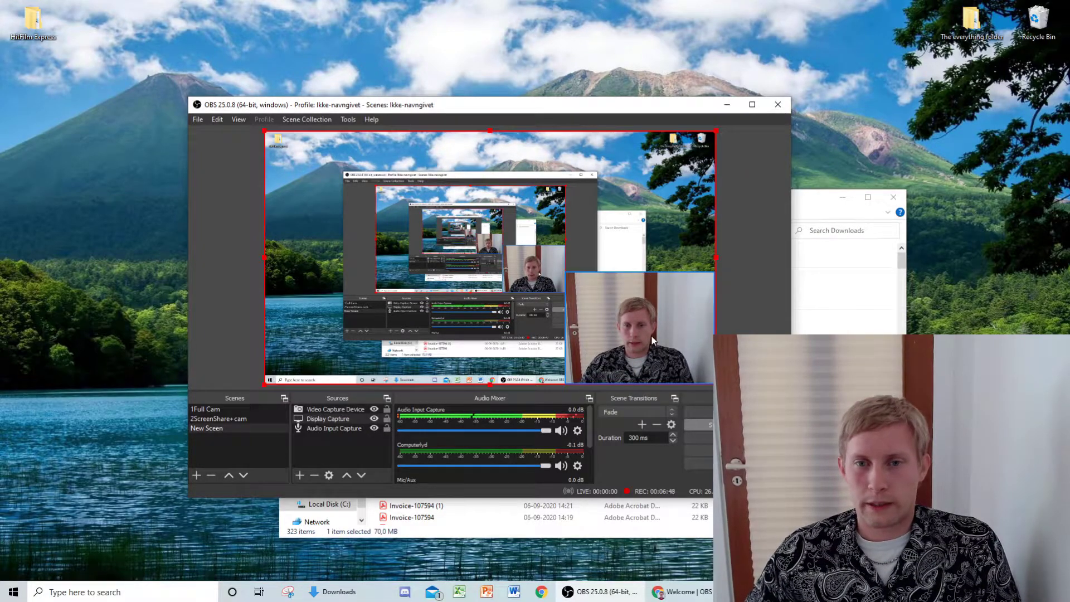
left_click(641, 327)
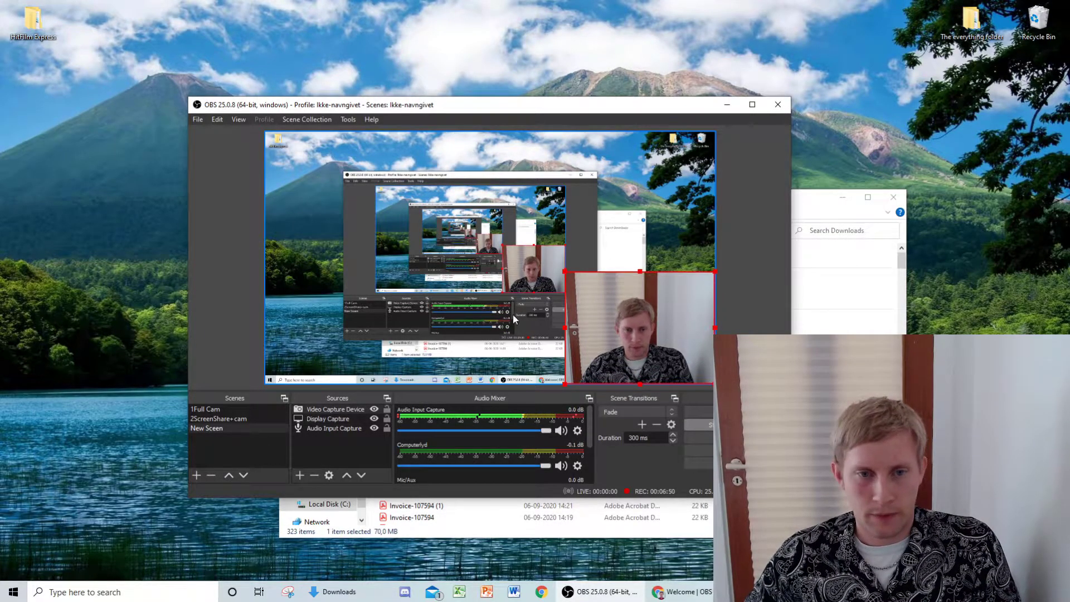
left_click(310, 452)
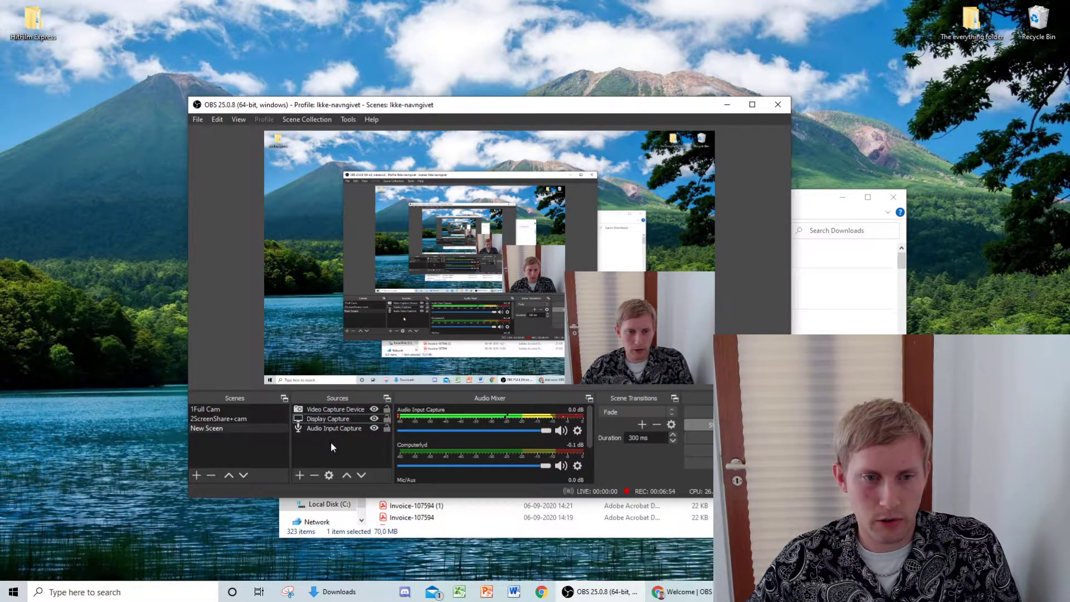
- Add an Image source from FirstYT-OBSstudioThumbnail, scaled to about 23% of the canvas width, and place it overlapping the webcam's upper edge
left_click(302, 478)
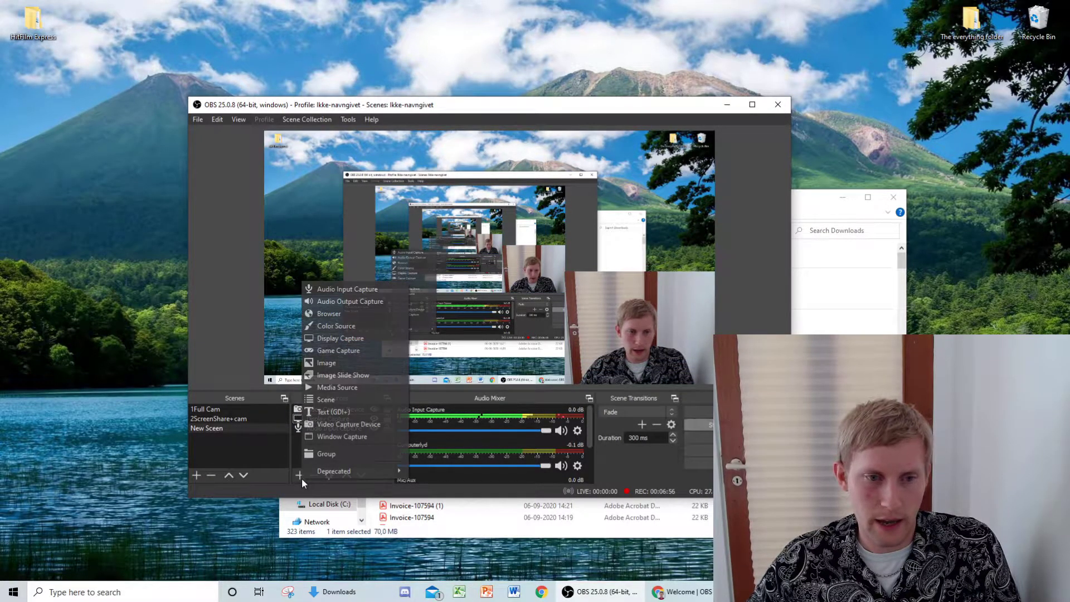
left_click(335, 364)
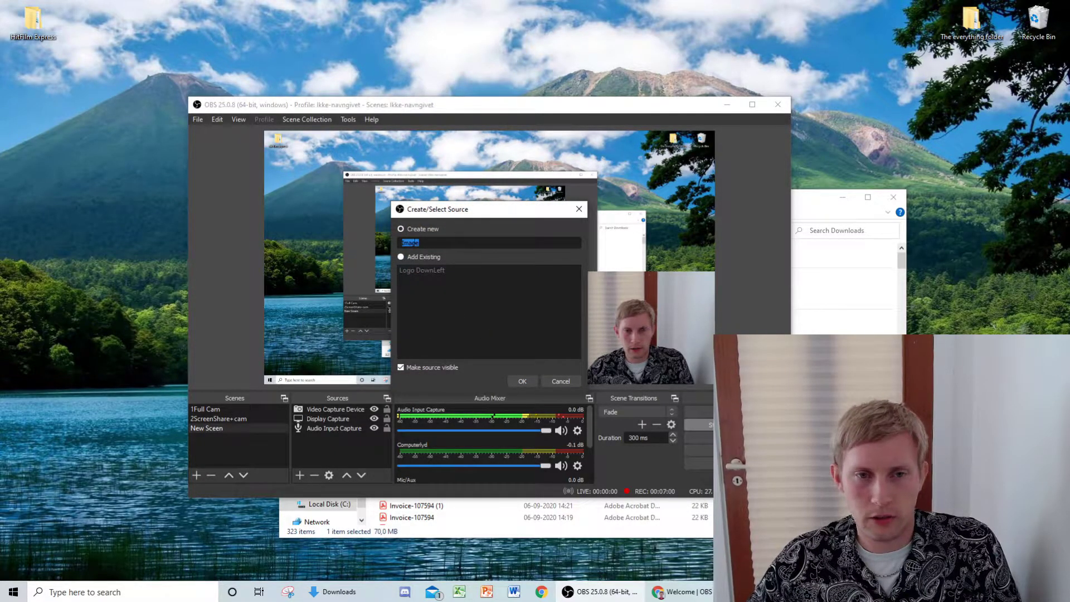
left_click(526, 381)
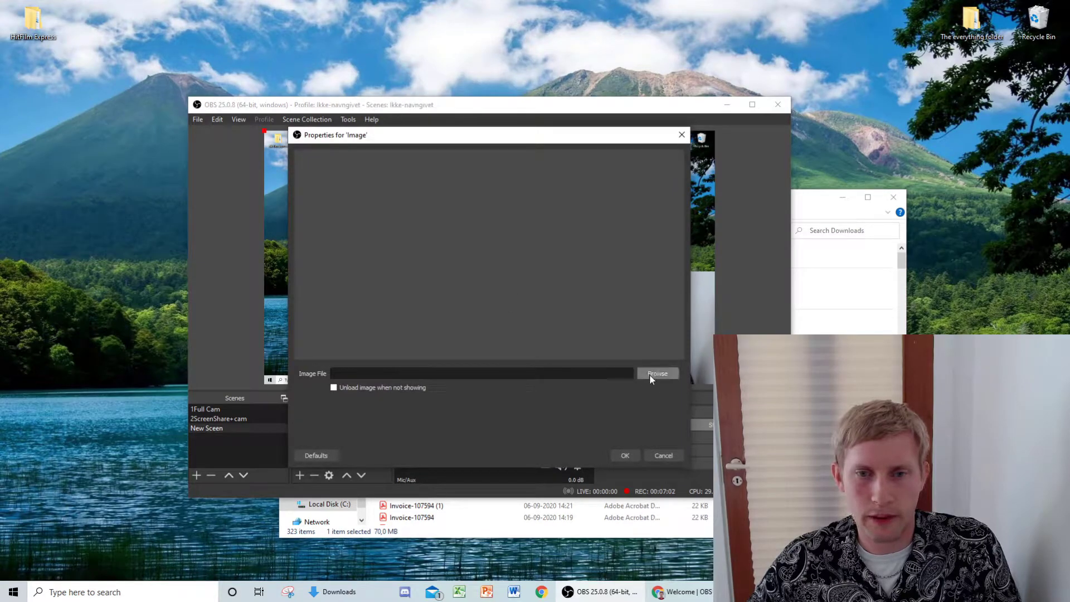
left_click(651, 373)
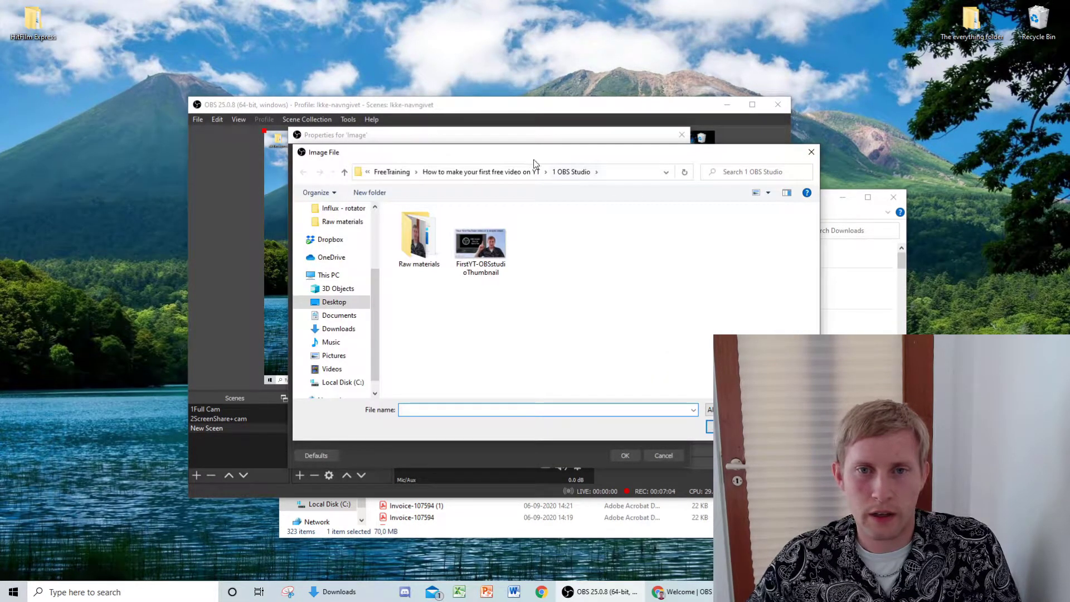
left_click(499, 262)
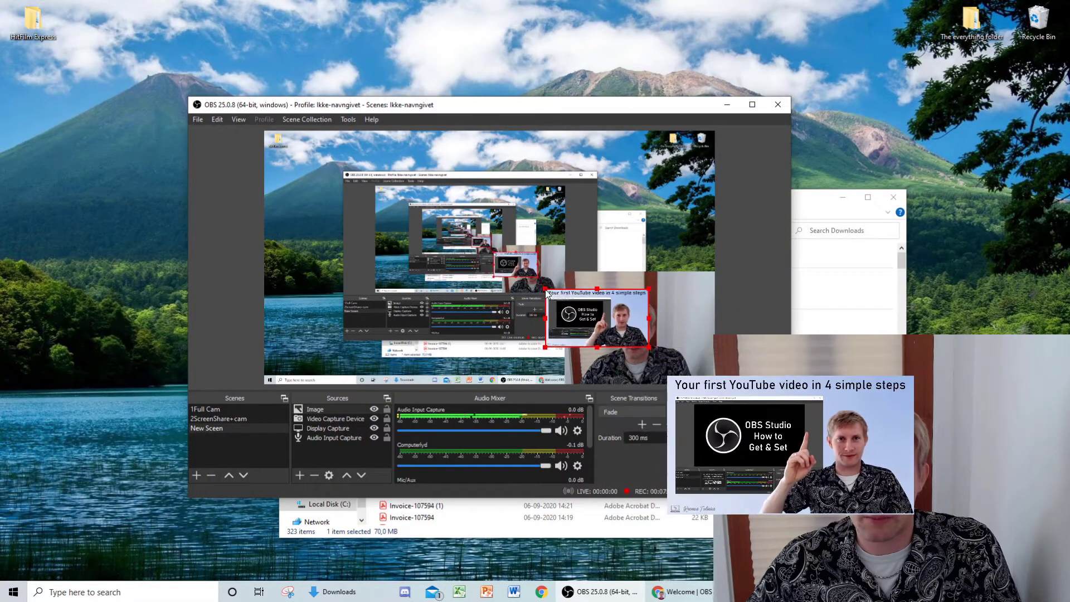
left_click_drag(569, 316, 613, 254)
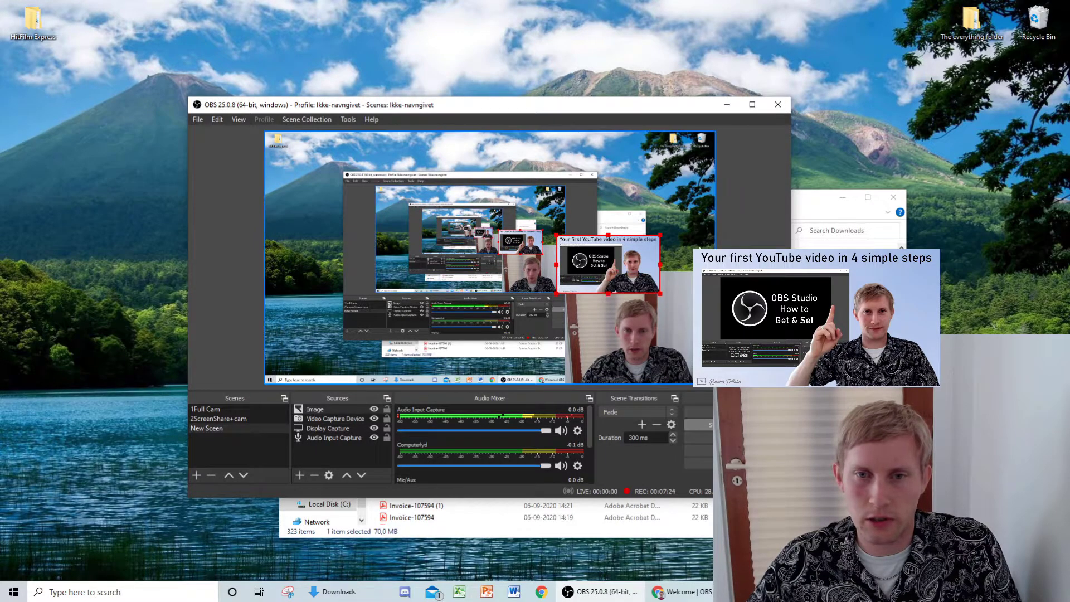
- Move the Video Capture Device source above the Image source in the source order
left_click(313, 411)
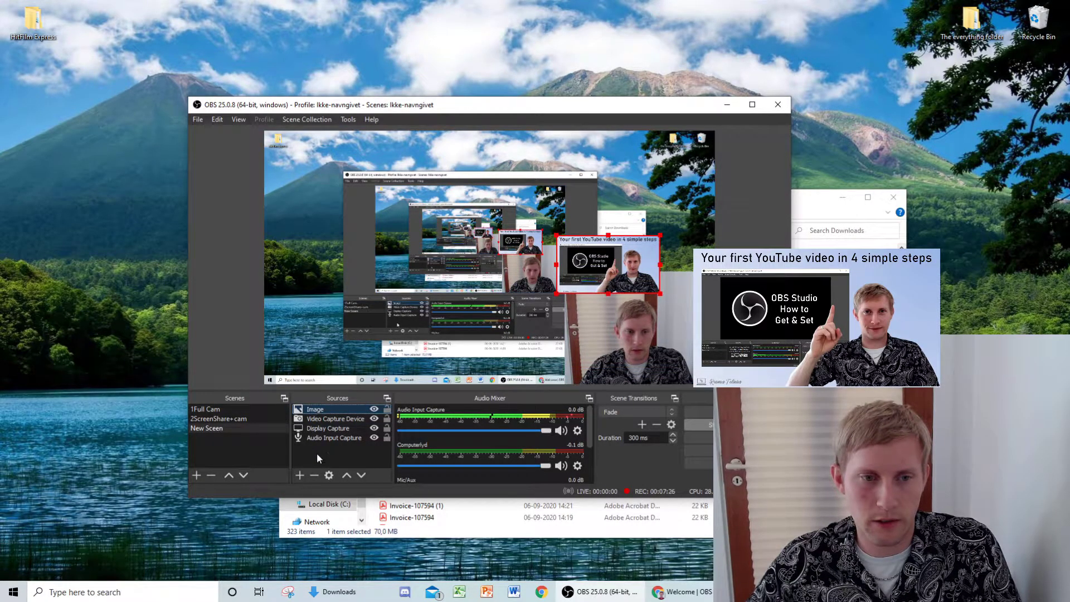
left_click(328, 421)
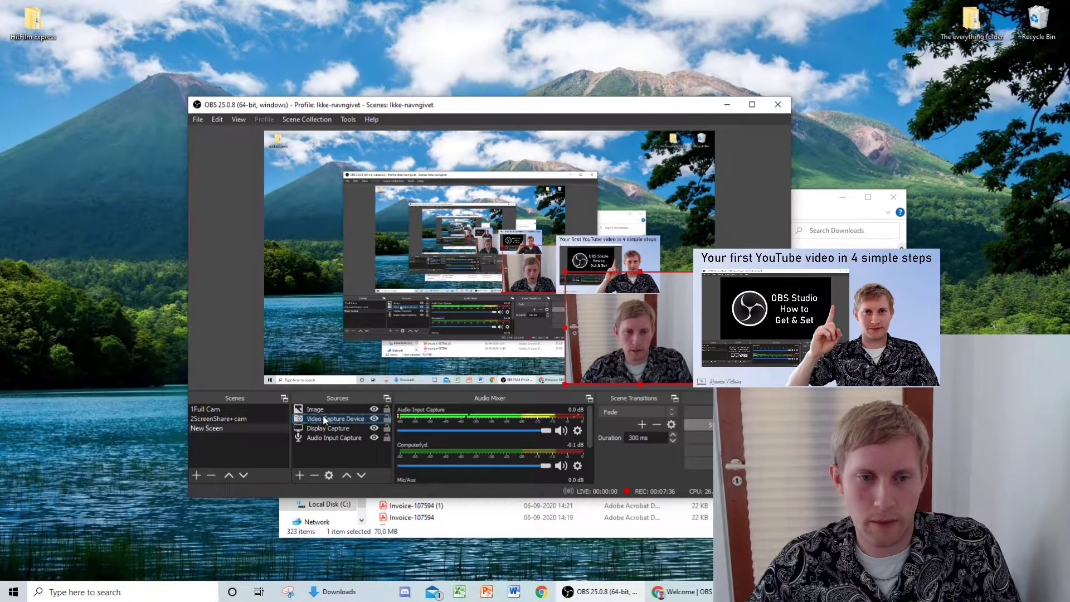
left_click(346, 474)
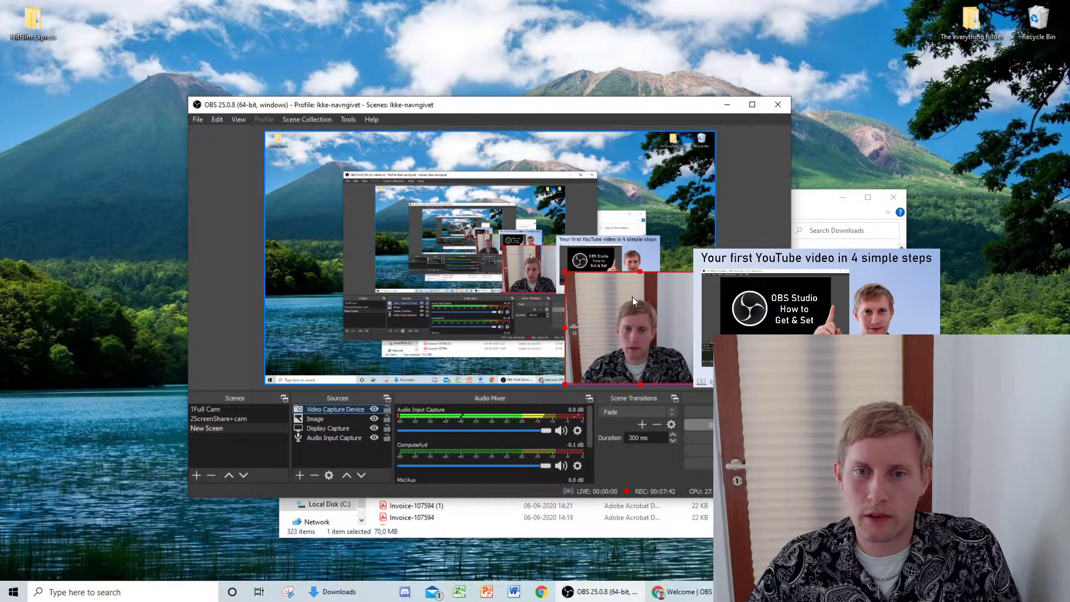
left_click(612, 267)
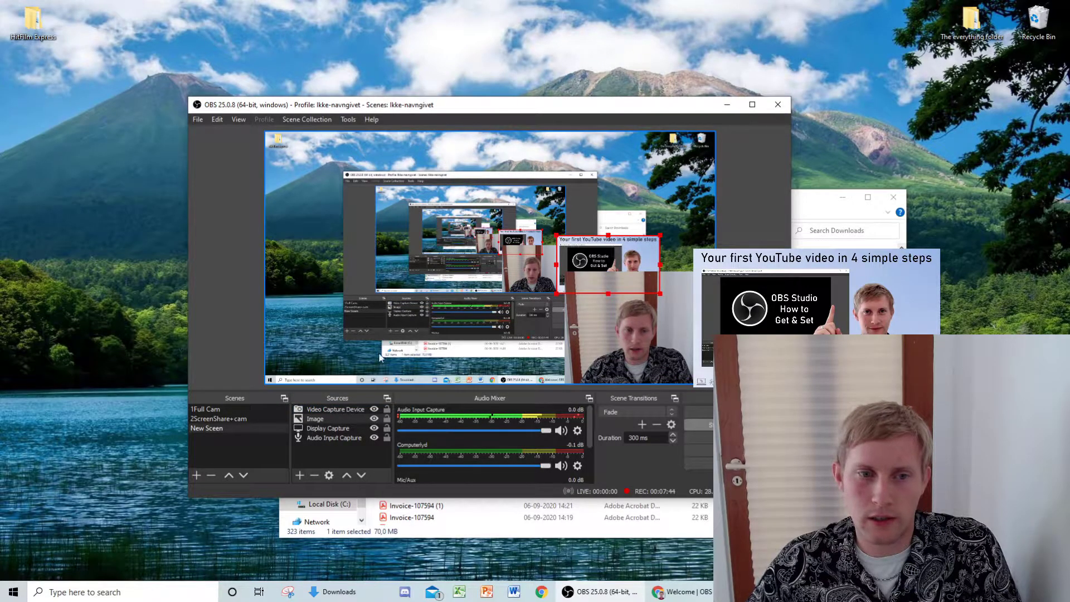
- Move the Display Capture source to the top of the source order, and raise the Video Capture Device and Image sources back above it
left_click(331, 430)
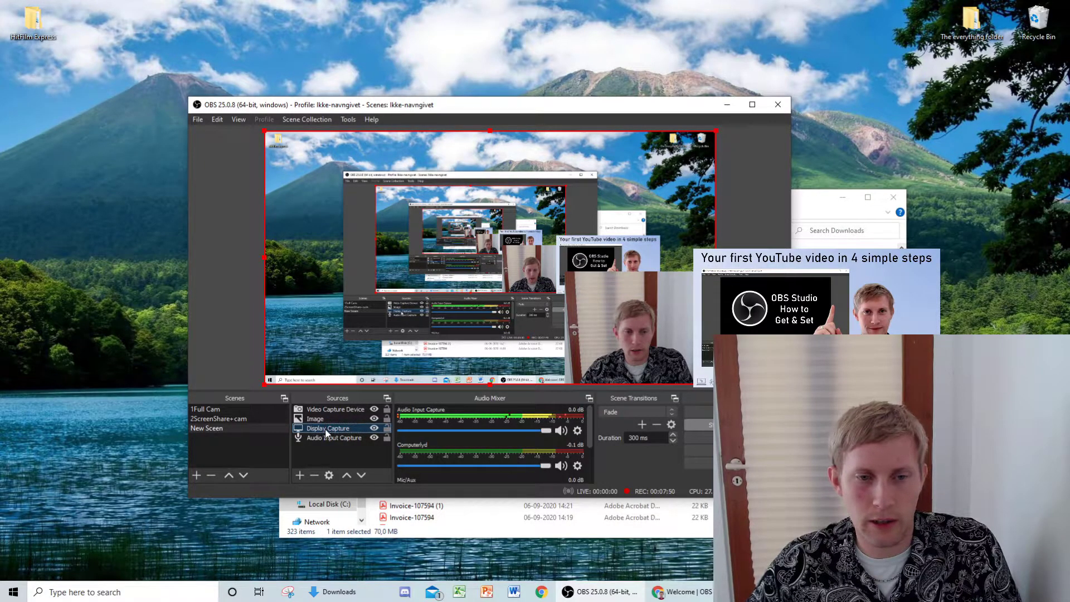
left_click_drag(326, 429, 326, 406)
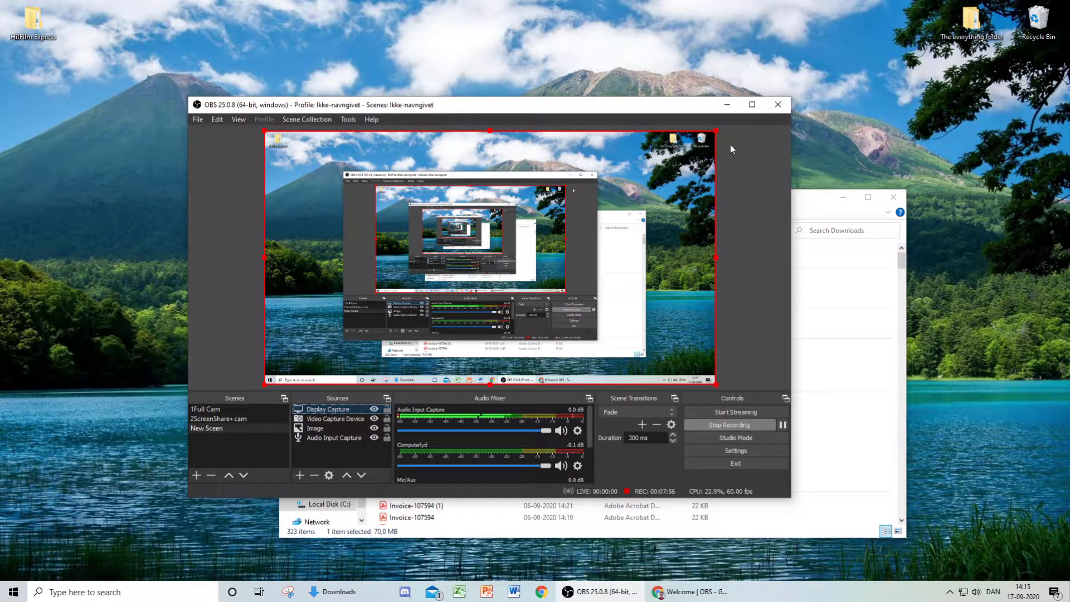
left_click(321, 419)
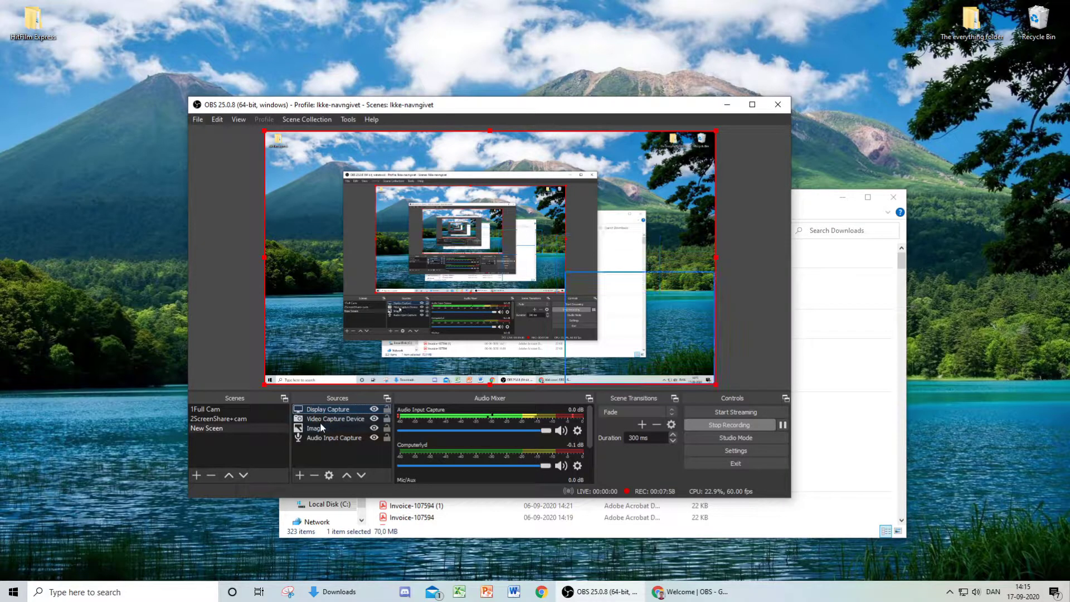
left_click(346, 475)
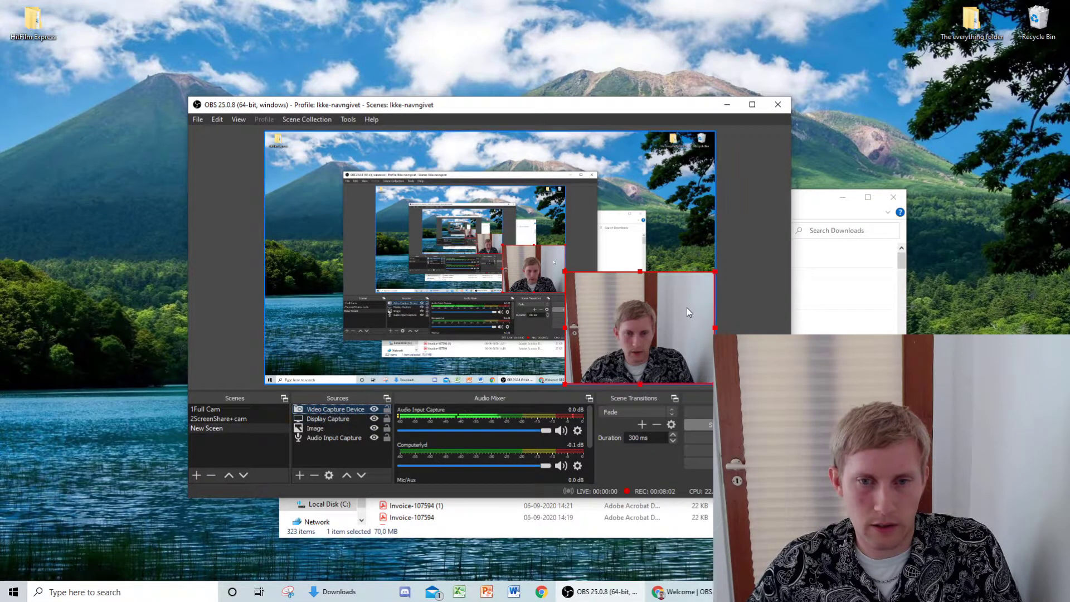
left_click(317, 428)
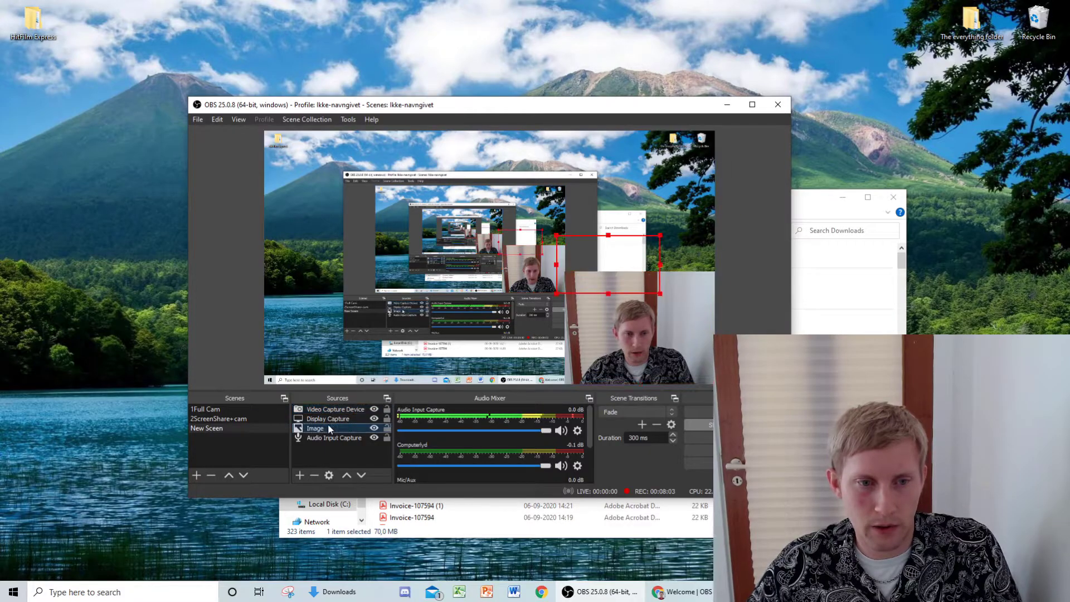
left_click(349, 474)
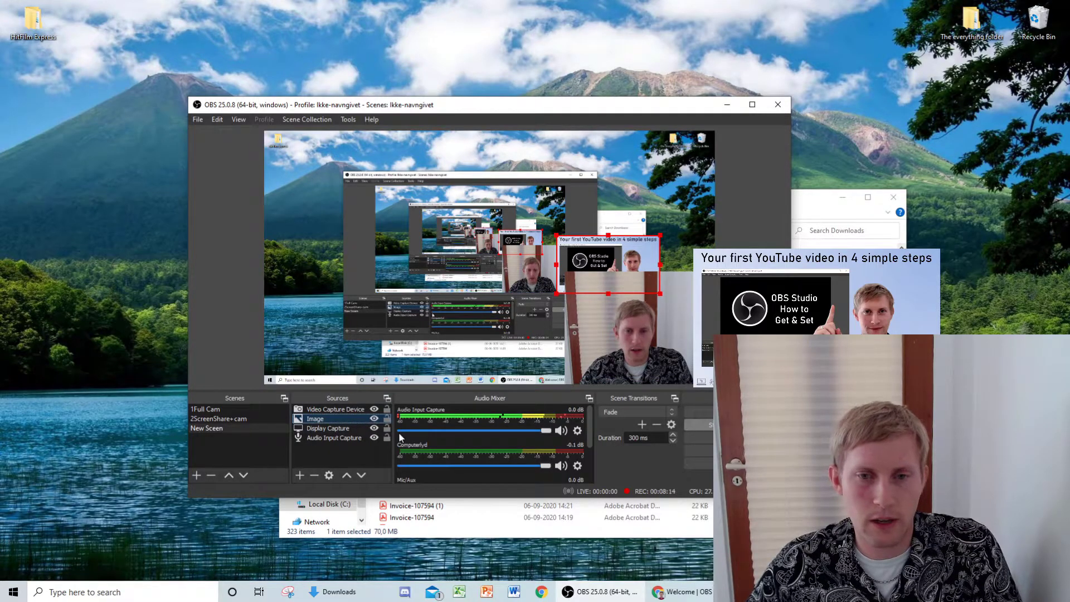
- Hide the Image and Video Capture Device sources in the New Sceen scene
left_click(374, 419)
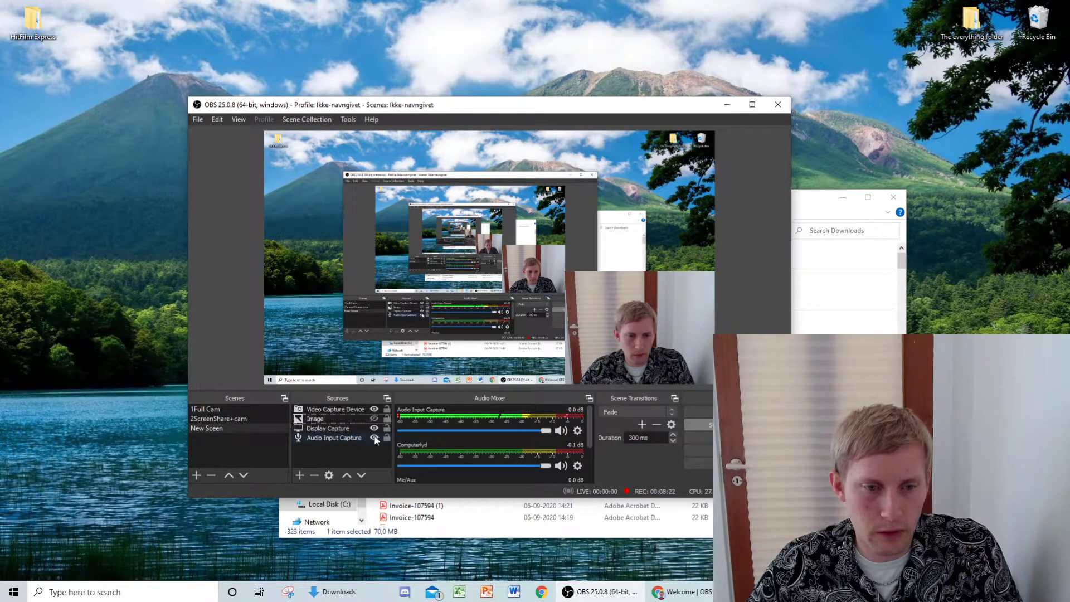
left_click(374, 409)
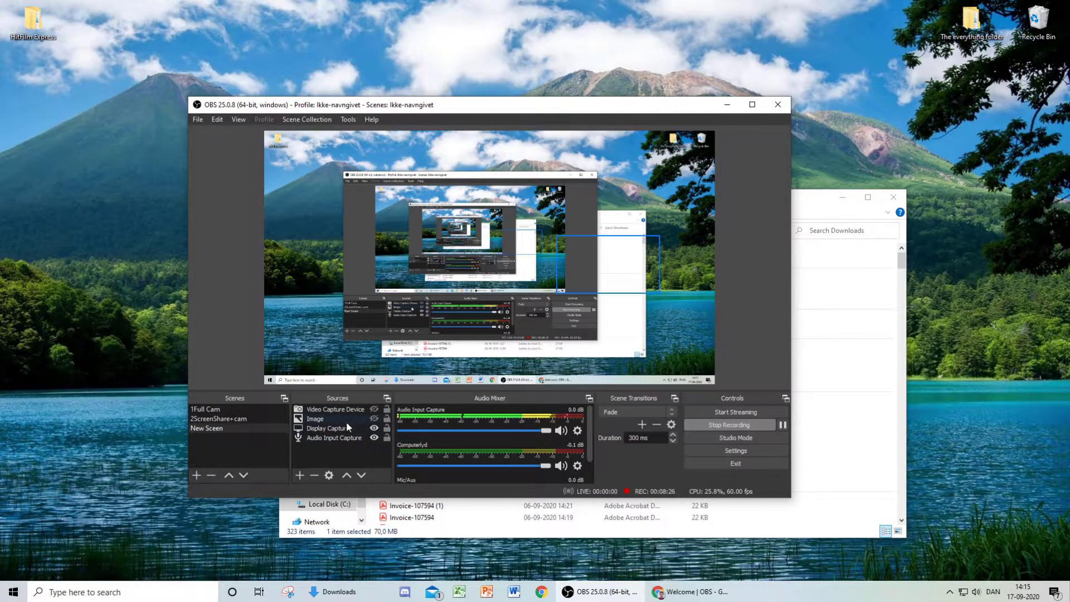
- Show the Video Capture Device source again and compare it with the Cam source in the 2ScreenShare+cam scene
left_click(373, 407)
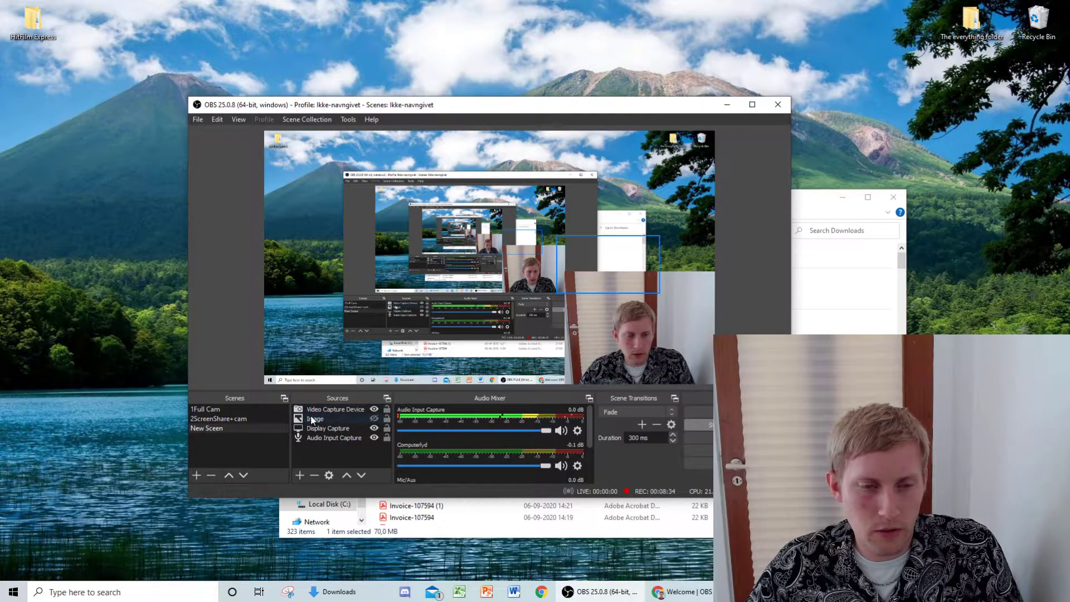
left_click(323, 405)
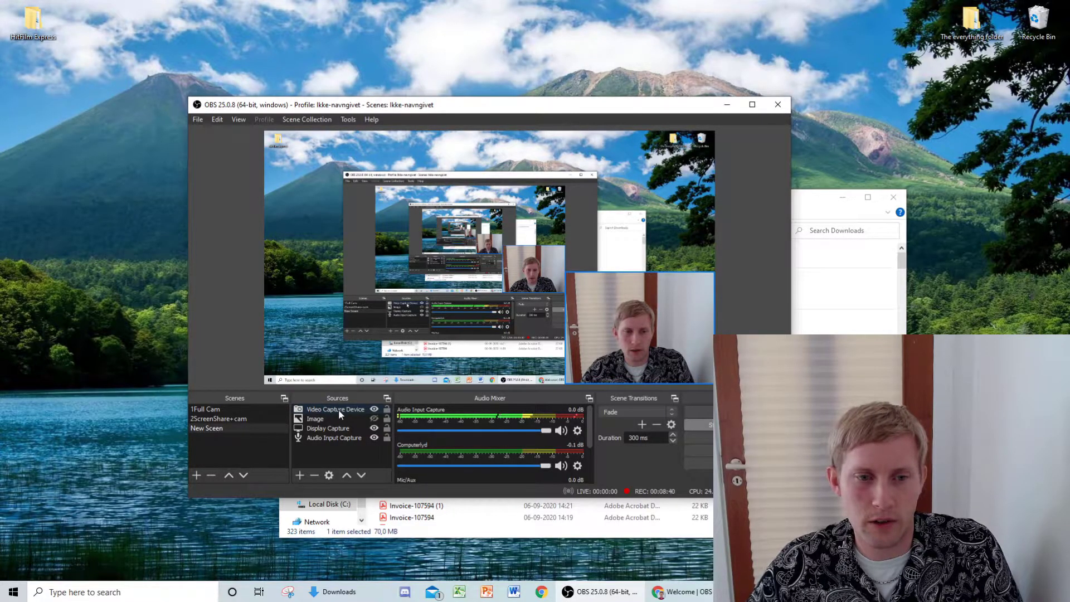
left_click(232, 418)
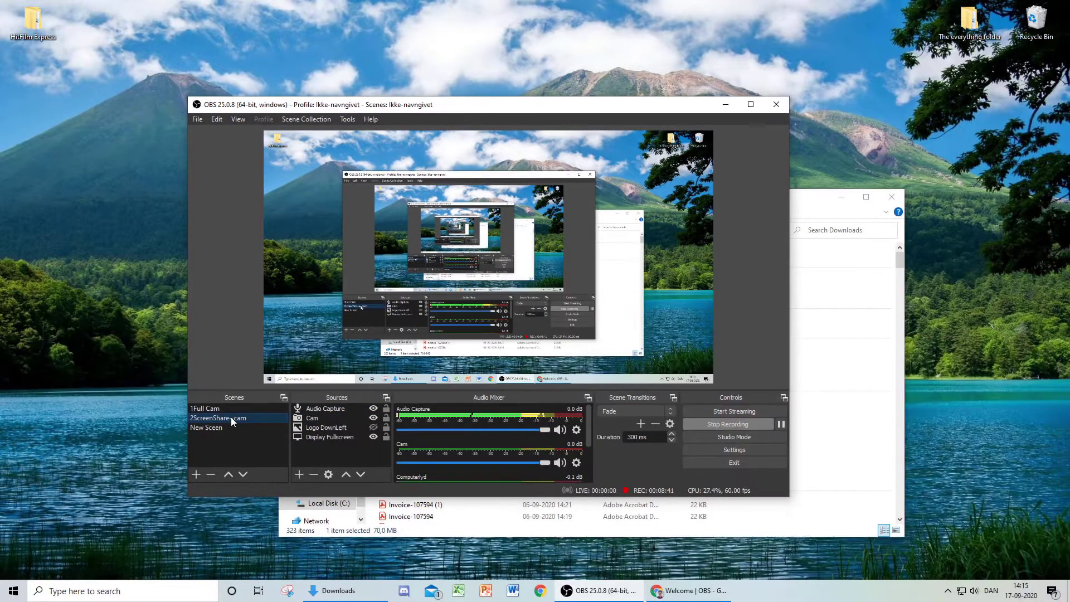
left_click(320, 418)
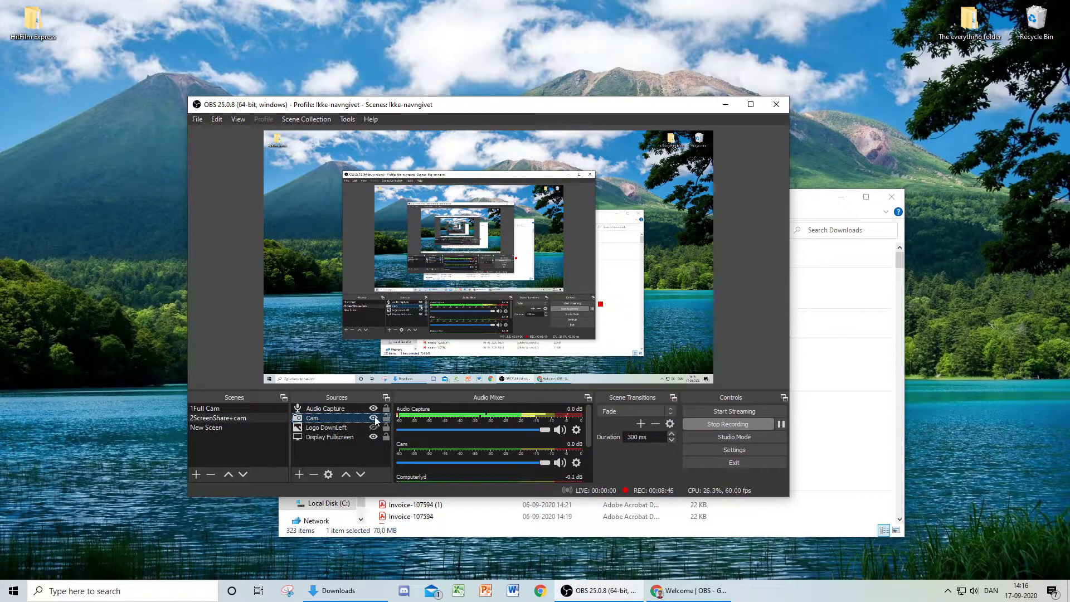
- Remove the Video Capture Device source from the New Sceen scene
left_click(228, 428)
left_click(331, 410)
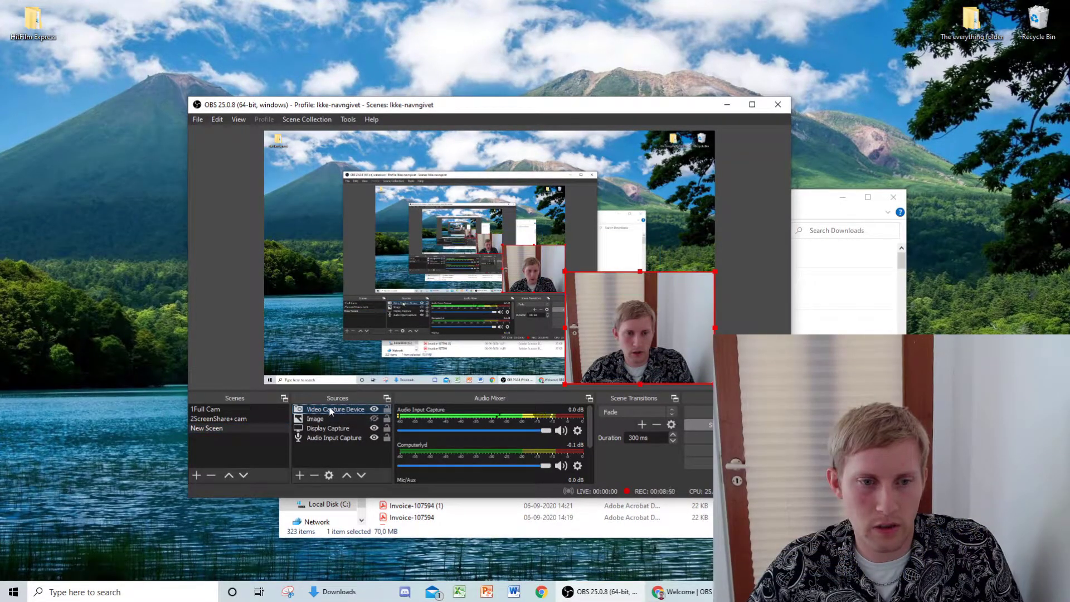
left_click(316, 475)
left_click(541, 318)
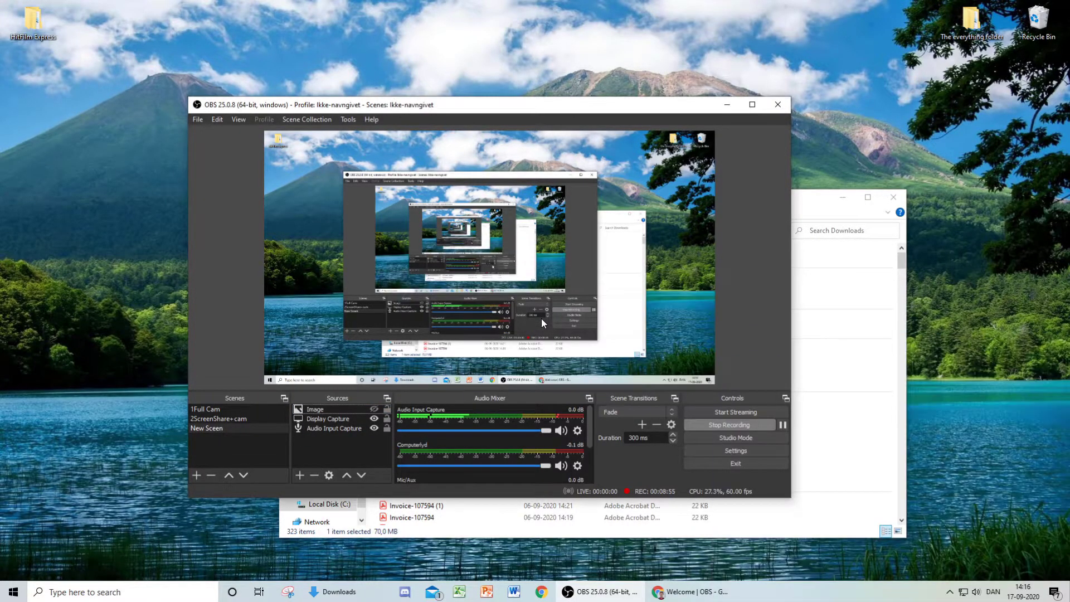
- Check the camera image in the 2ScreenShare+cam and 1Full Cam scenes, and return to 2ScreenShare+cam
left_click(223, 419)
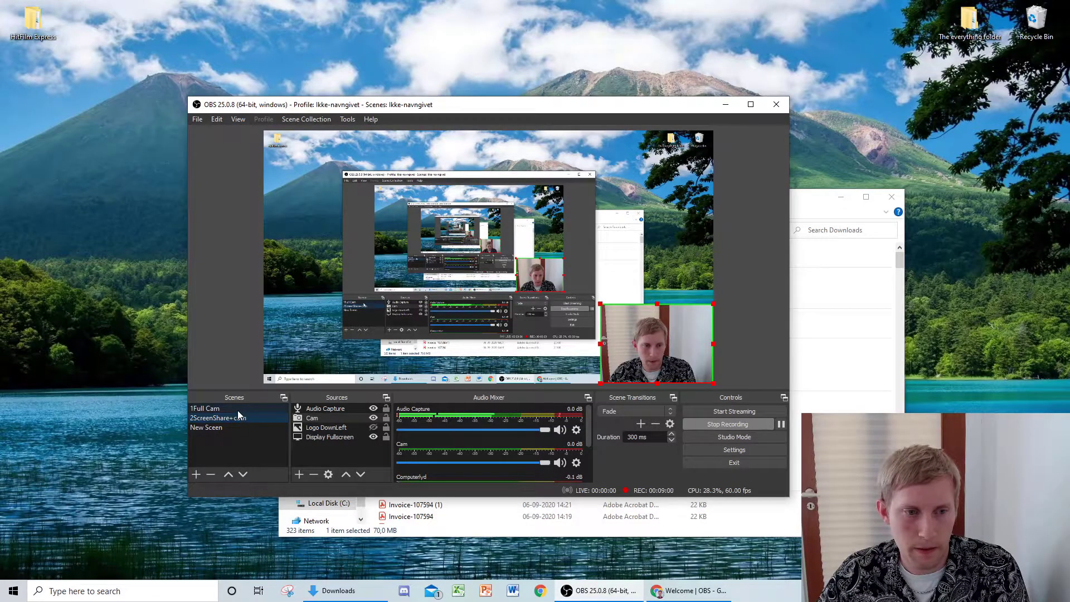
left_click(238, 410)
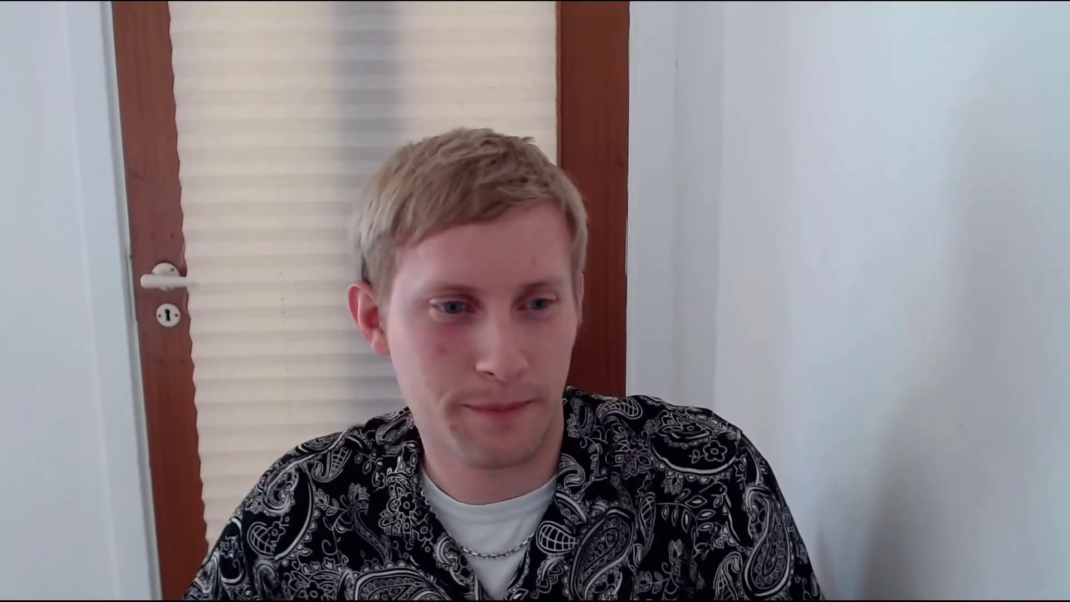
left_click(223, 418)
- Copy the Cam source from the 2ScreenShare+cam scene and paste it as a reference into the New Sceen scene
left_click(316, 419)
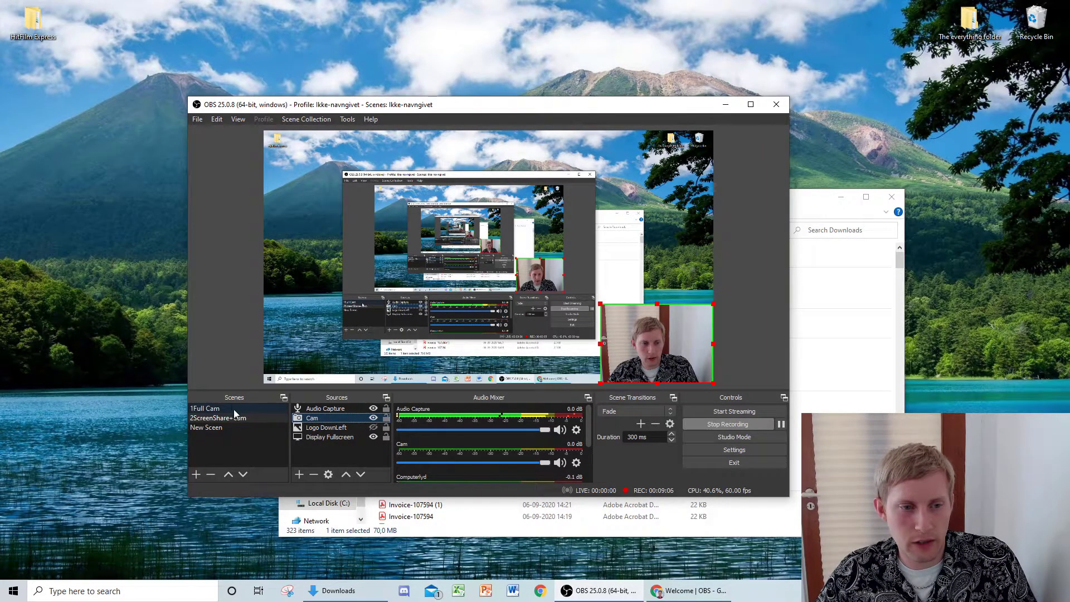
right_click(320, 419)
left_click(360, 157)
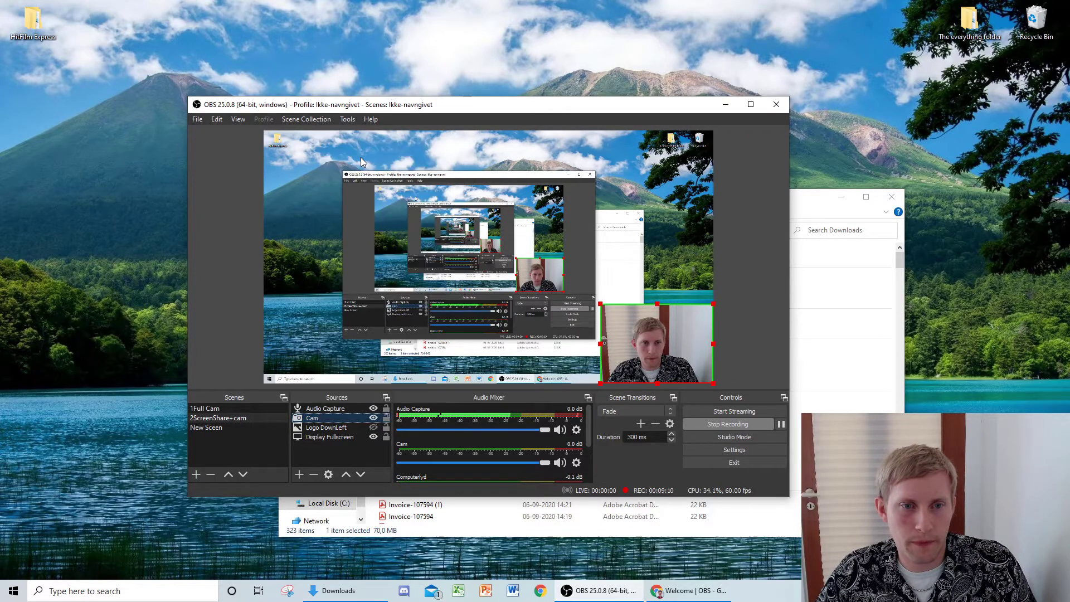
left_click(229, 426)
right_click(326, 444)
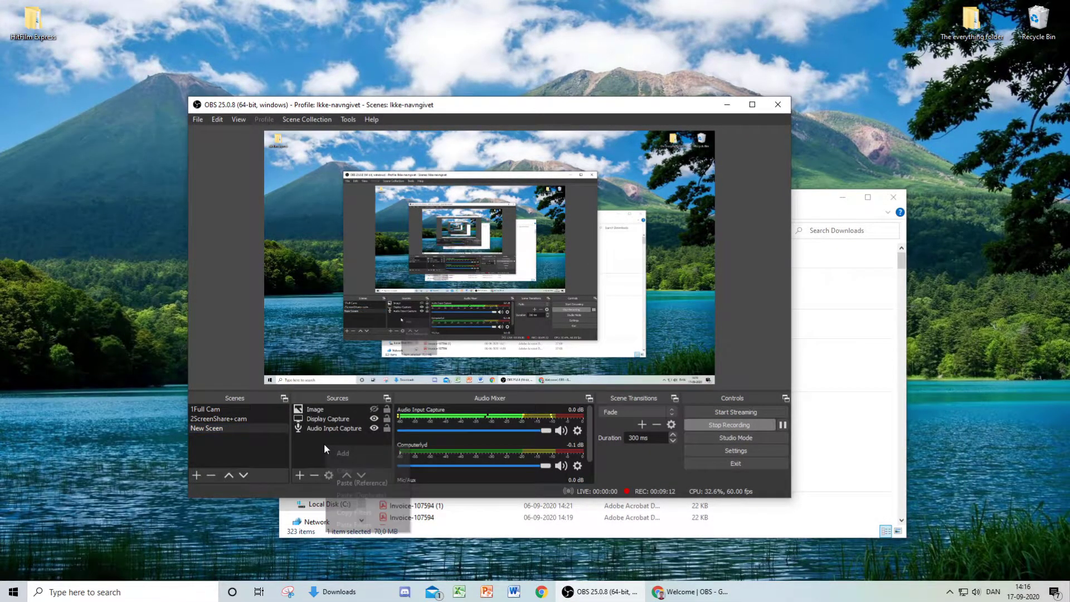
left_click(364, 482)
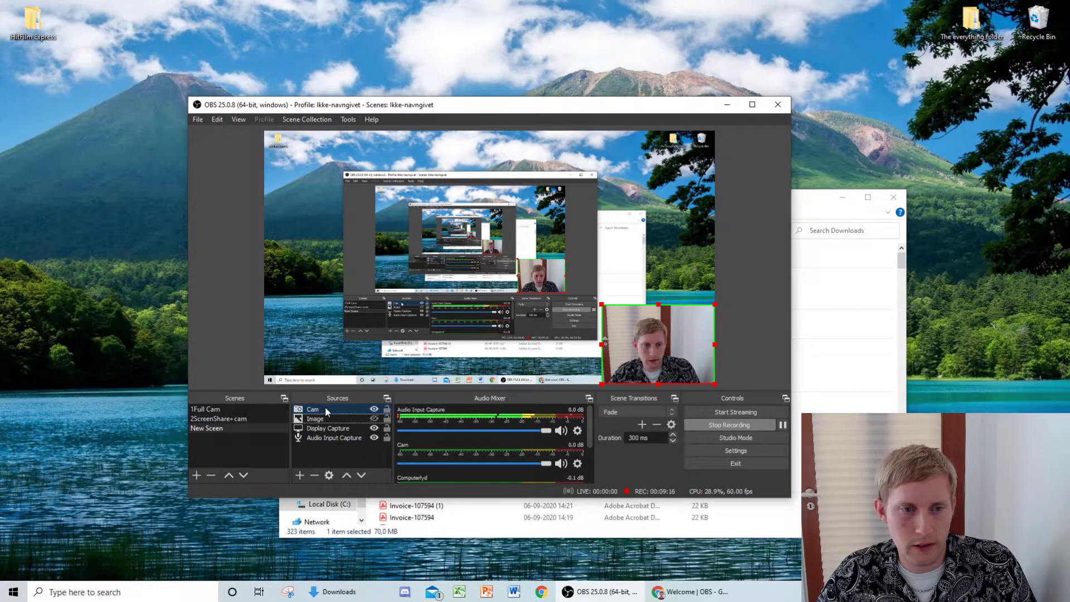
- Compare the Cam source in the 2ScreenShare+cam and New Sceen scenes, and review its device properties
left_click(236, 417)
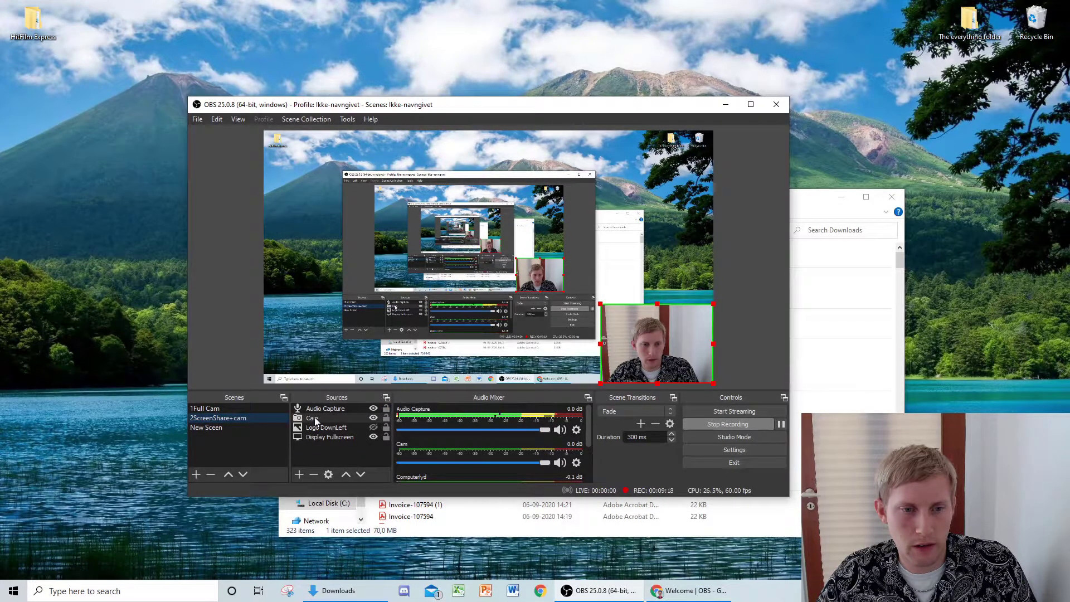
left_click(273, 426)
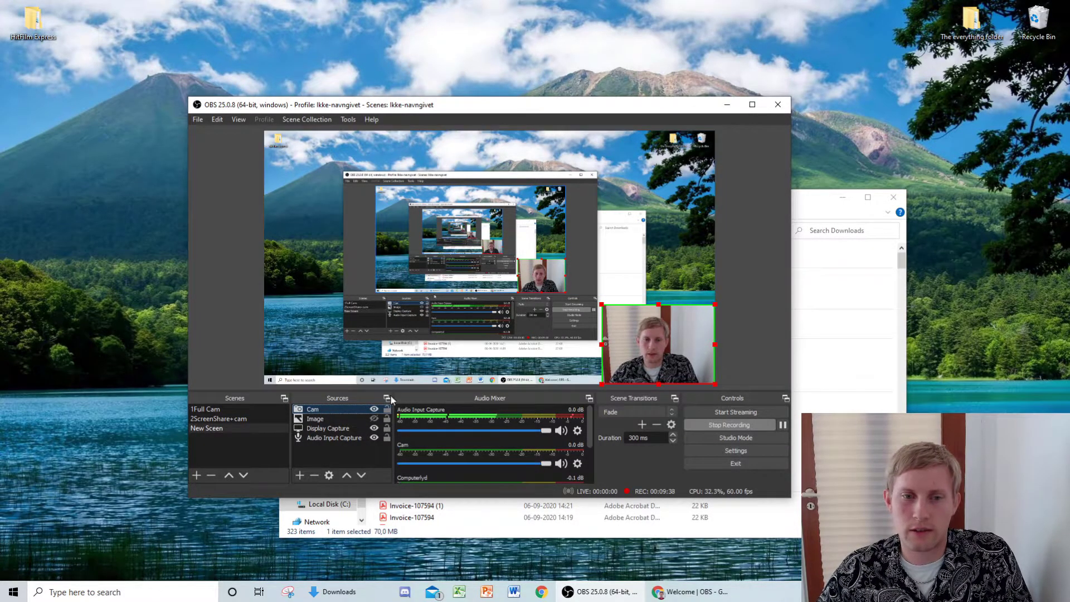
double_click(304, 408)
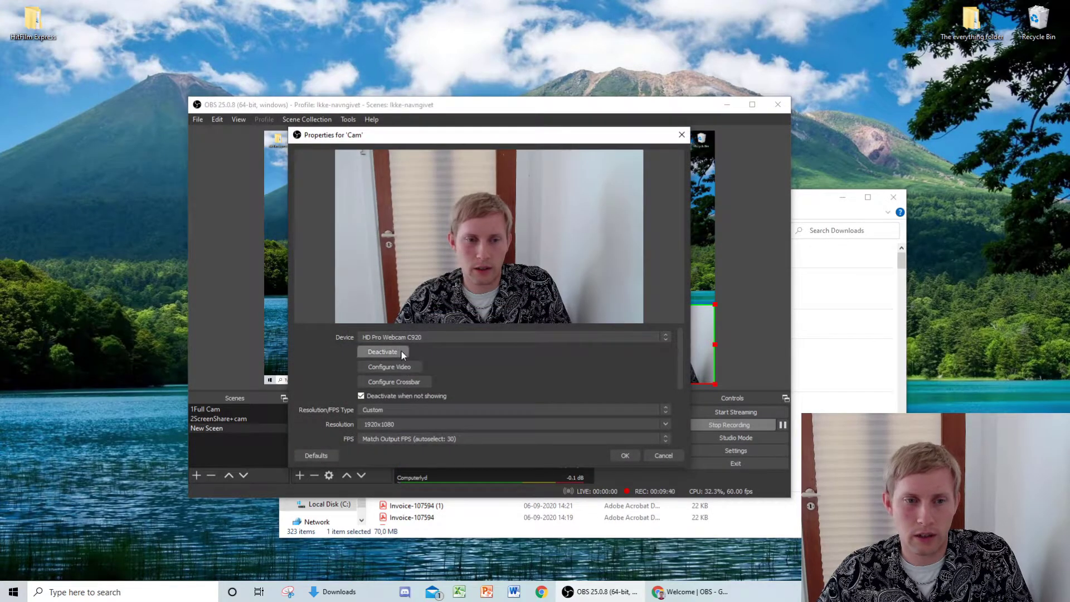
left_click(622, 455)
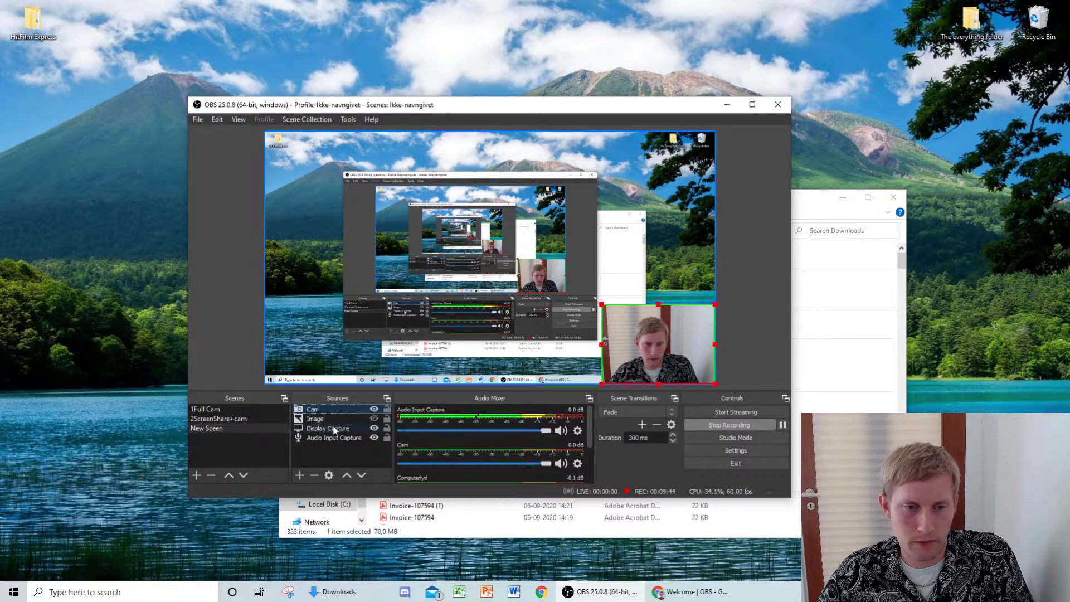
- Move the Audio Input Capture source to the top of the source order in New Sceen
left_click(336, 448)
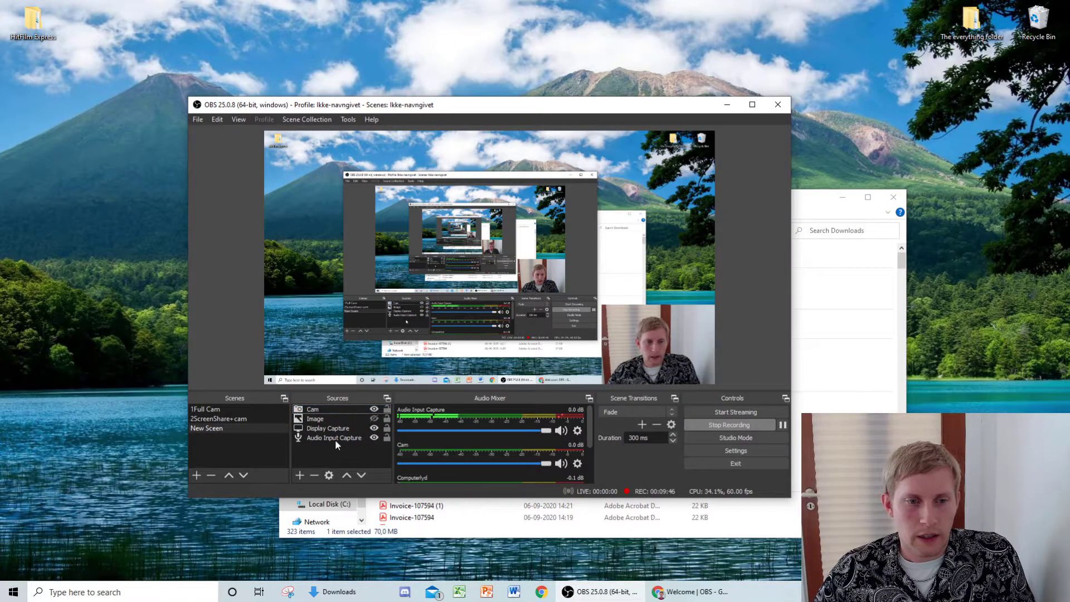
left_click(338, 427)
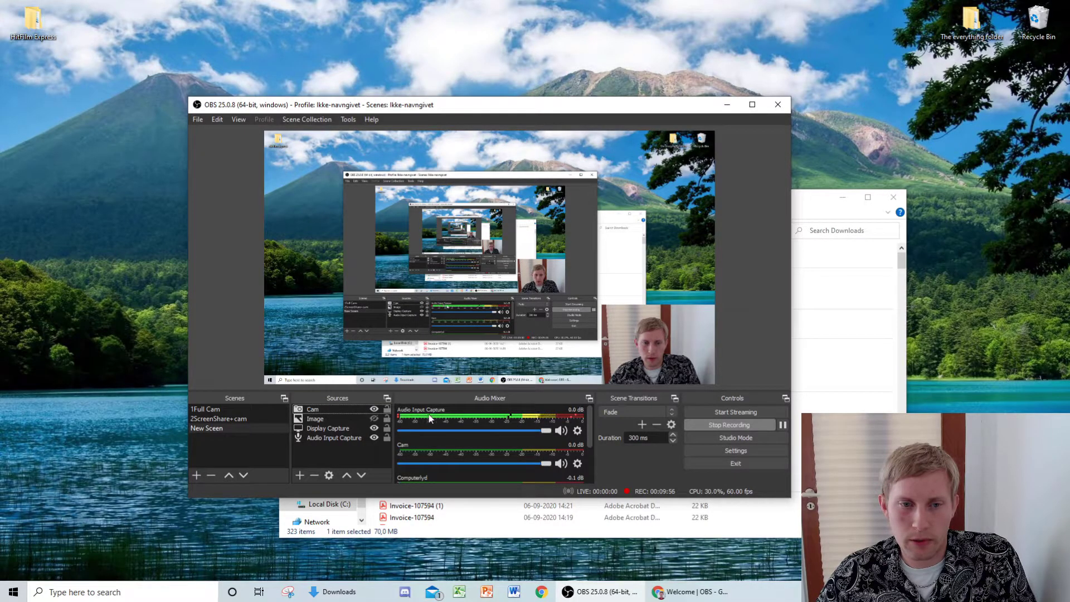
left_click_drag(336, 439, 322, 410)
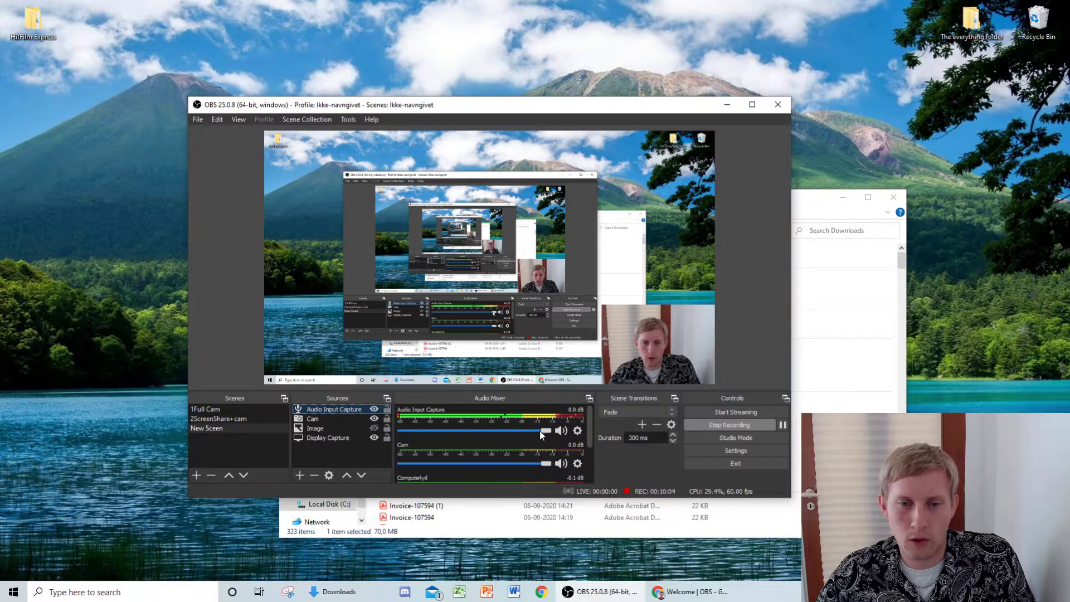
- Mute the Mic/Aux, Computerlyd and Cam channels in the audio mixer, leaving Audio Input Capture on
left_click_drag(590, 417, 593, 456)
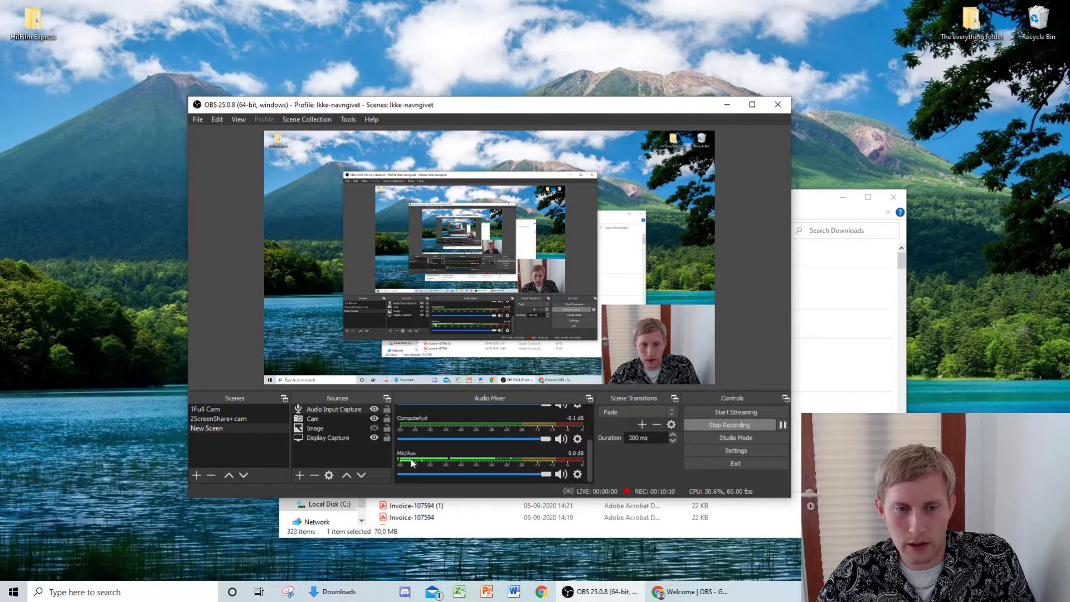
left_click(560, 474)
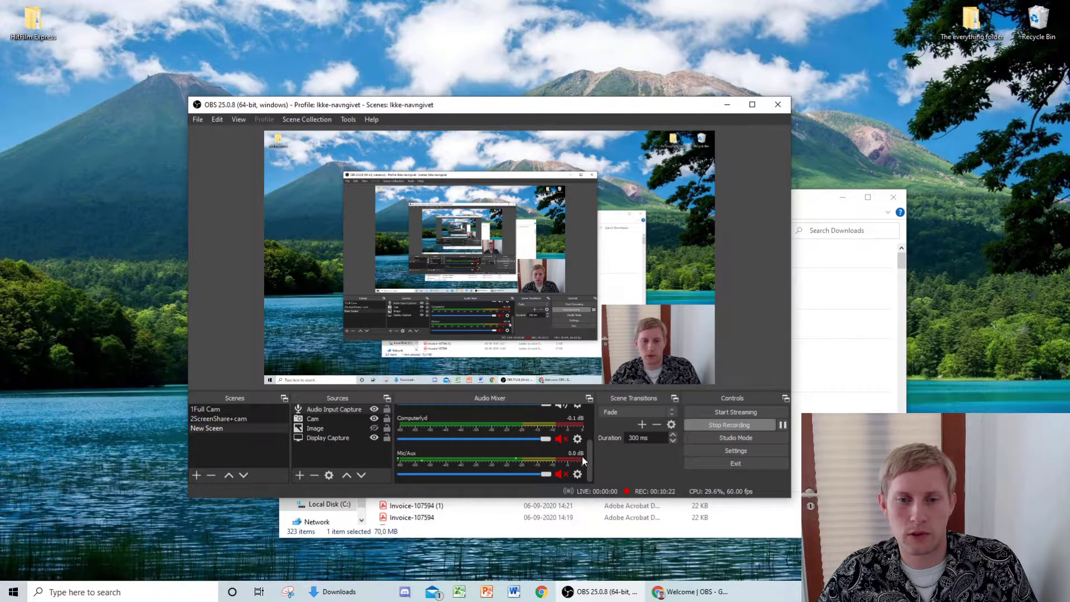
scroll(587, 456, "up", 1)
scroll(588, 440, "up", 3)
left_click(561, 448)
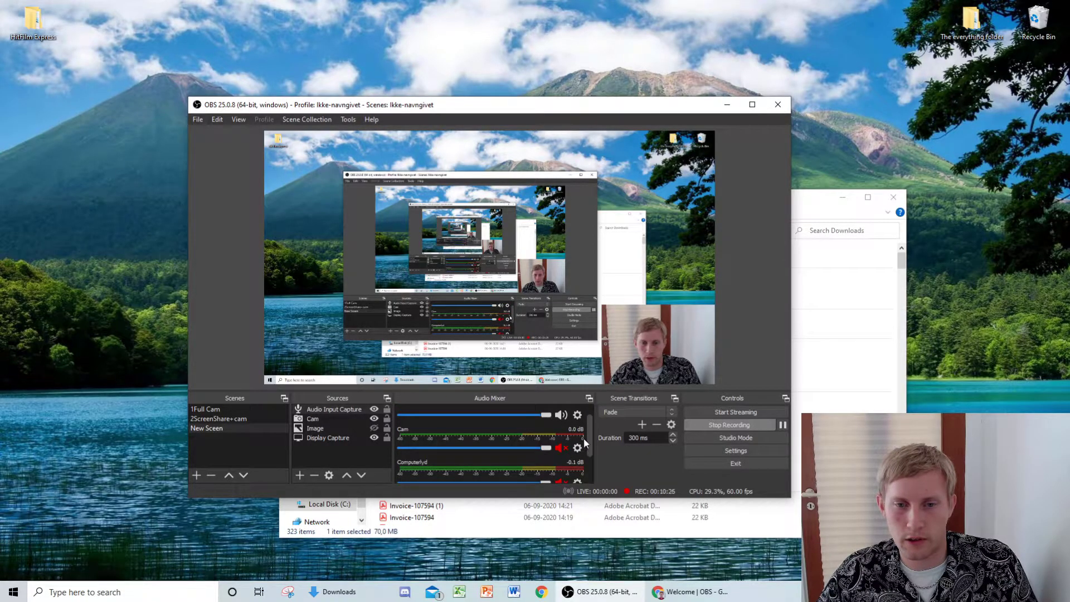
scroll(590, 431, "up", 1)
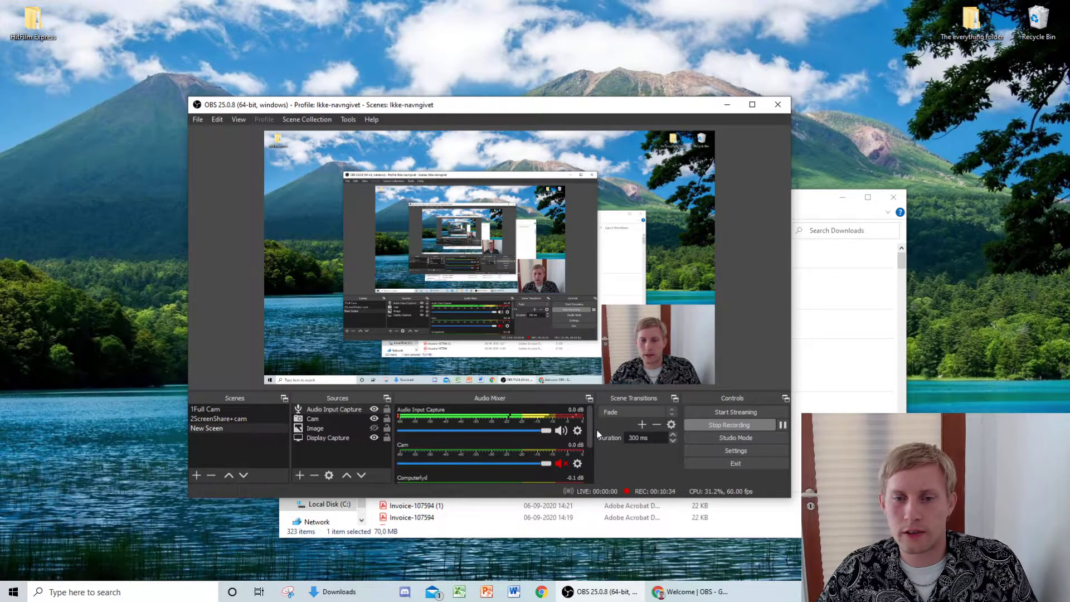
- Try the Cut scene transition between the New Sceen and 1Full Cam scenes, and set the transition back to Fade
left_click(634, 412)
left_click(624, 419)
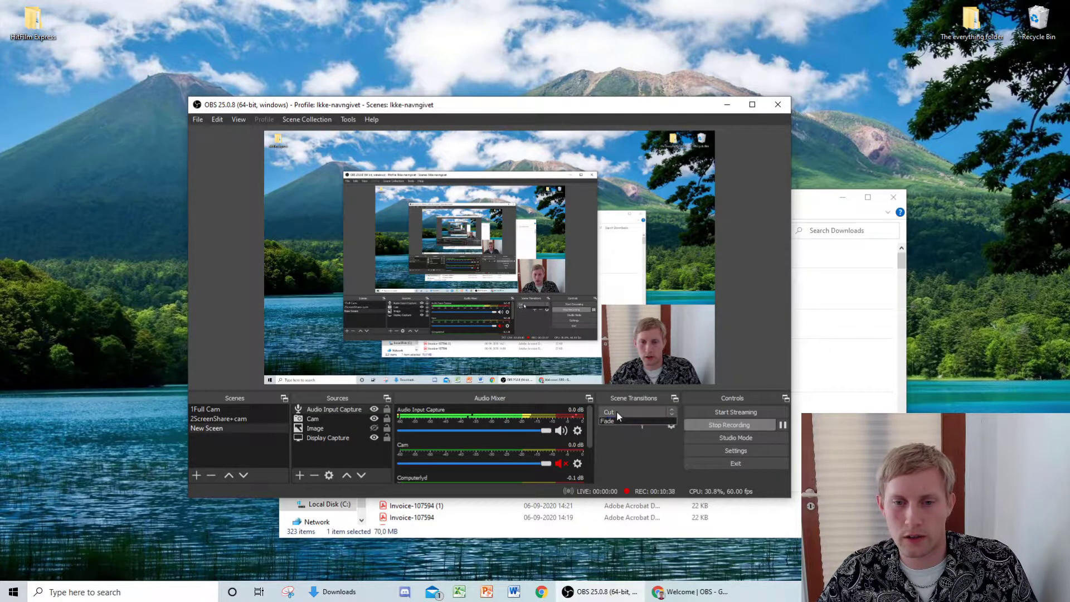
left_click(253, 410)
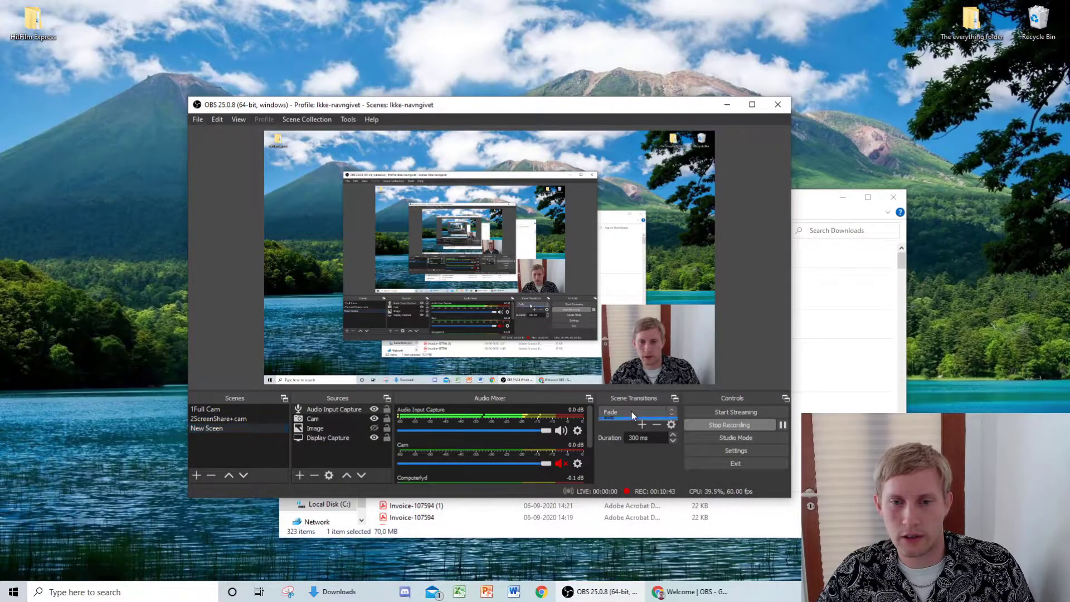
left_click(623, 419)
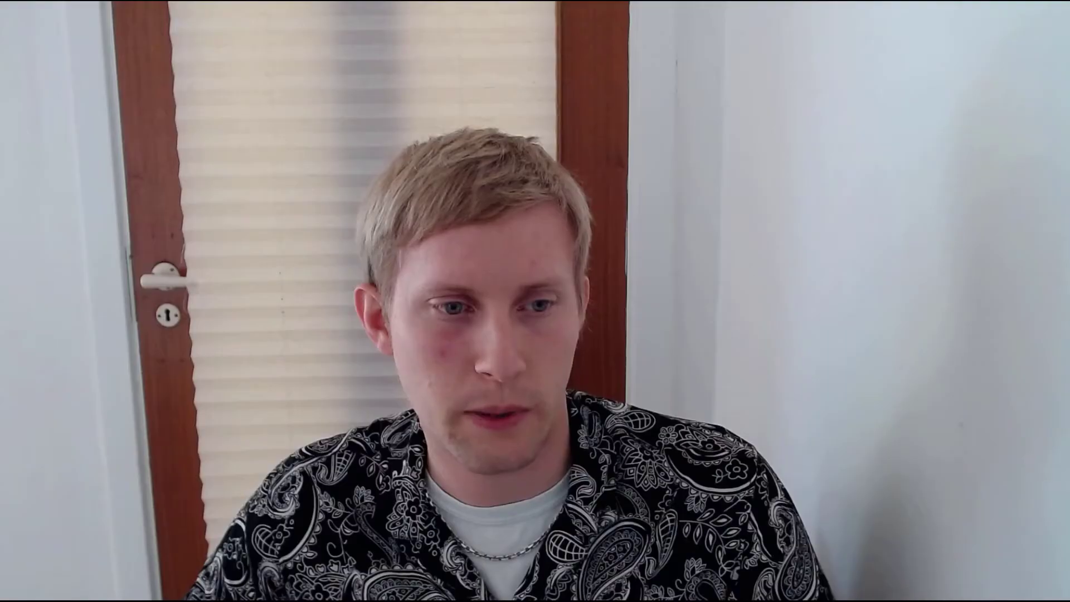
left_click(206, 428)
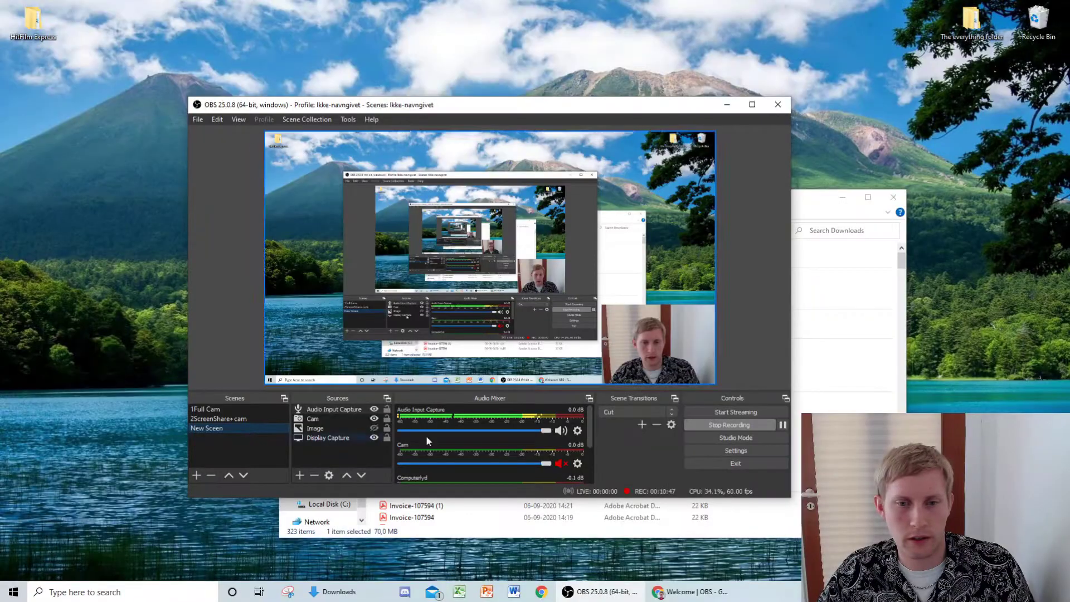
left_click(636, 412)
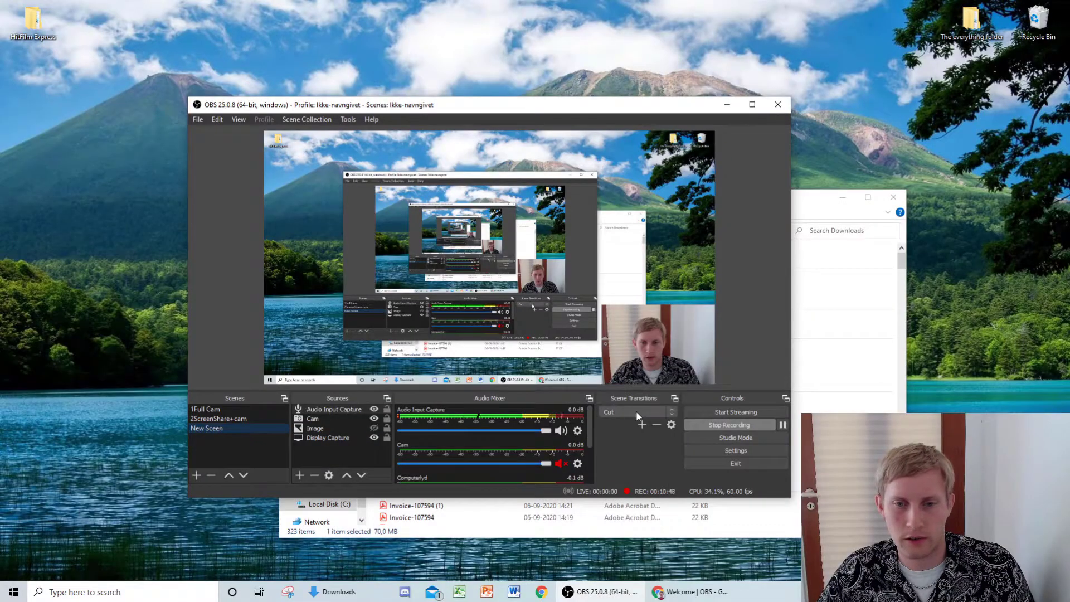
left_click(624, 426)
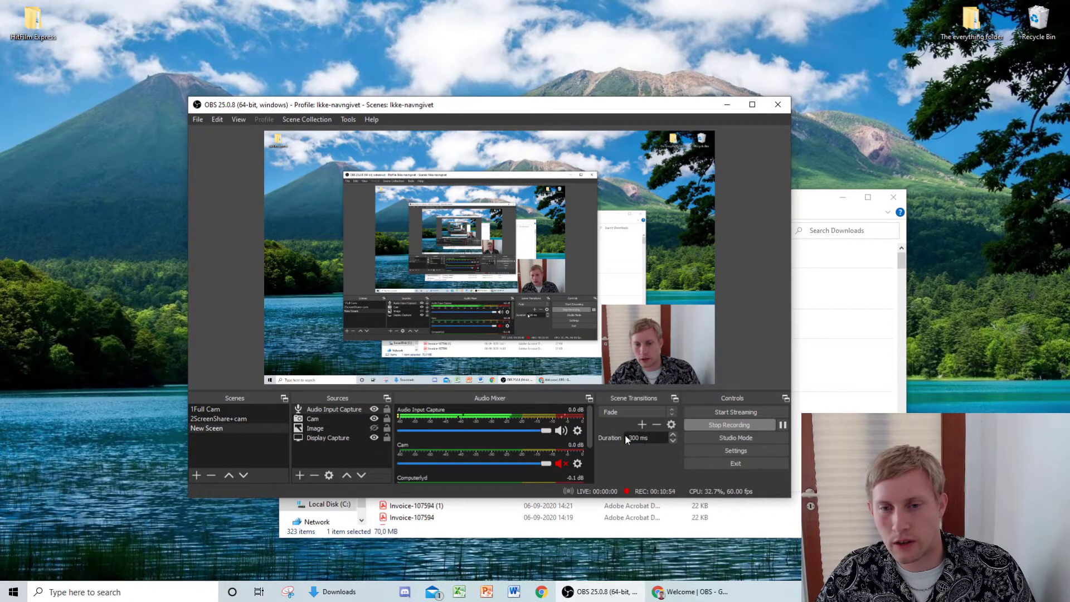
- Open the program settings and review the General, Stream and Output options
left_click(716, 454)
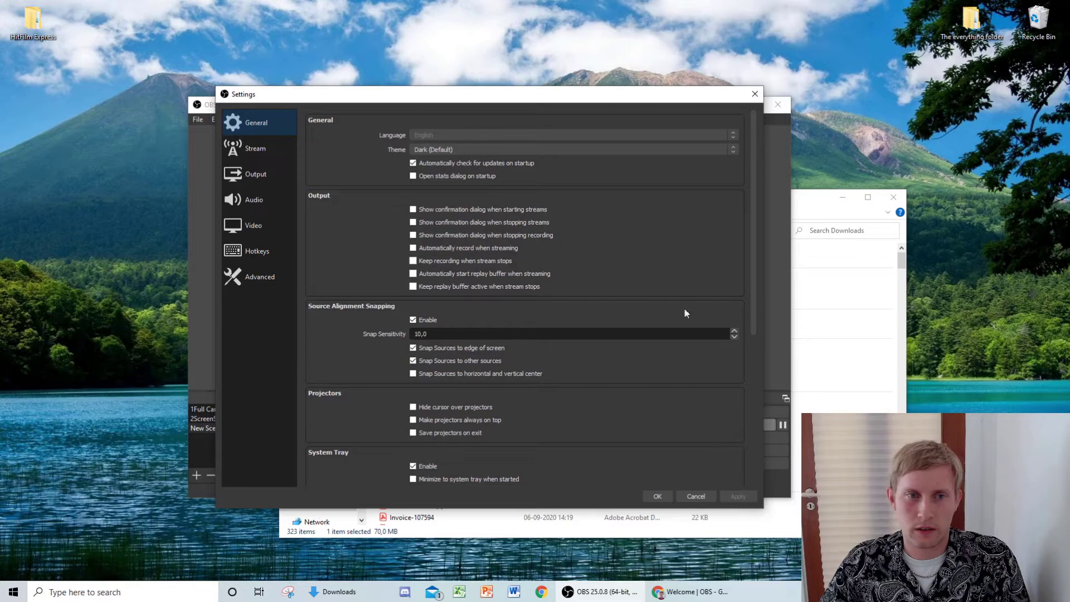
left_click_drag(542, 101, 432, 72)
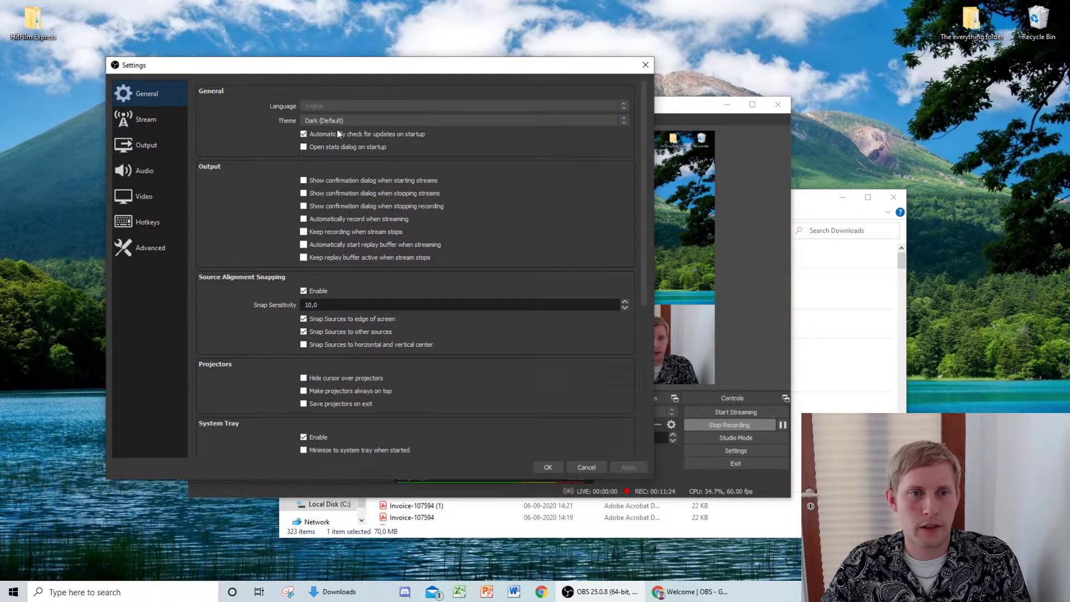
scroll(365, 330, "down", 6)
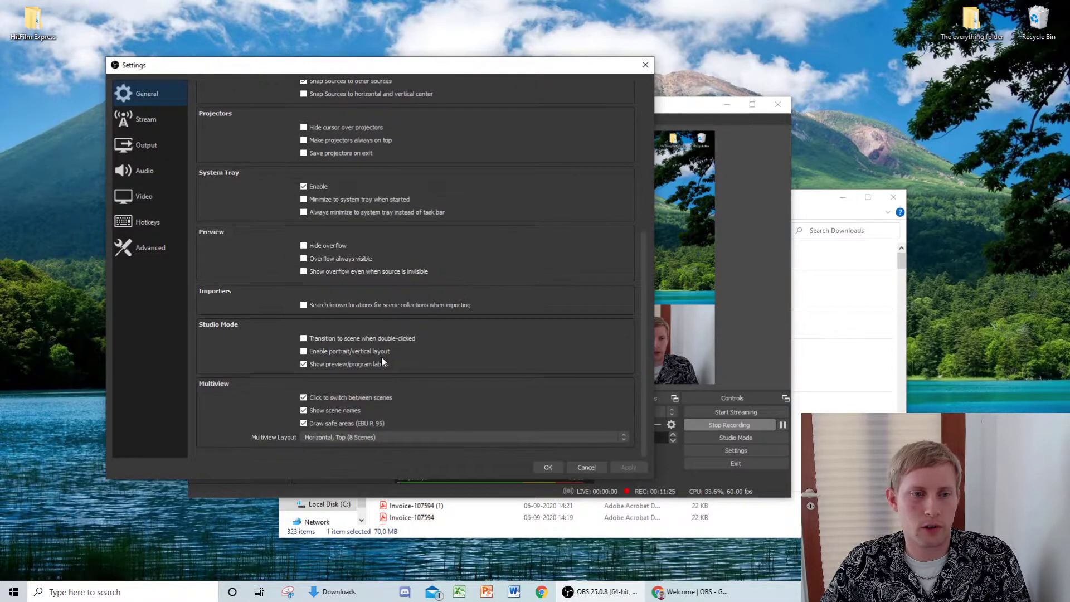
scroll(381, 356, "up", 6)
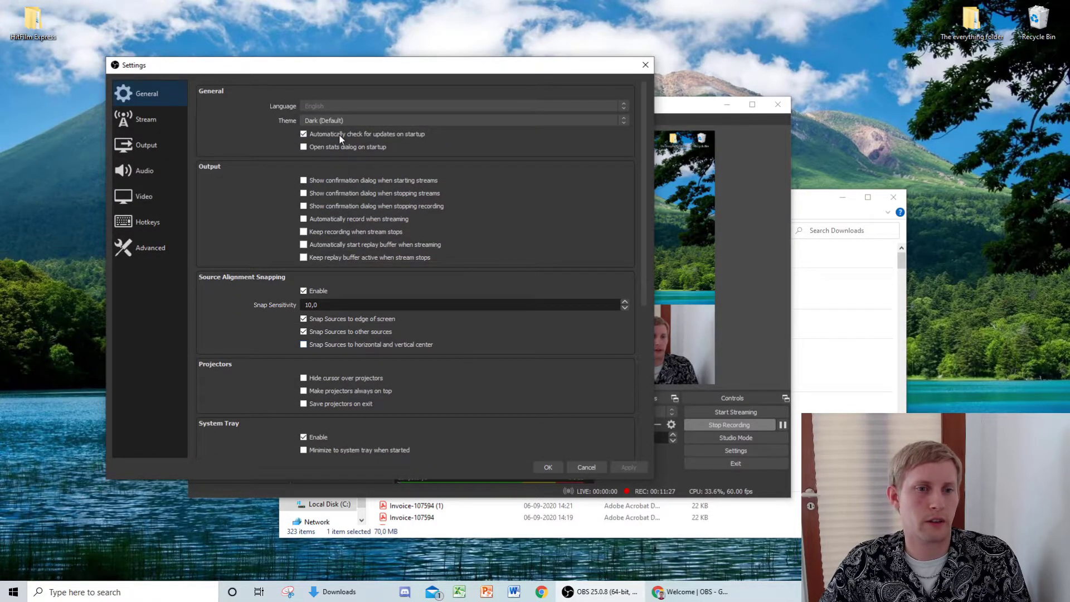
left_click(151, 124)
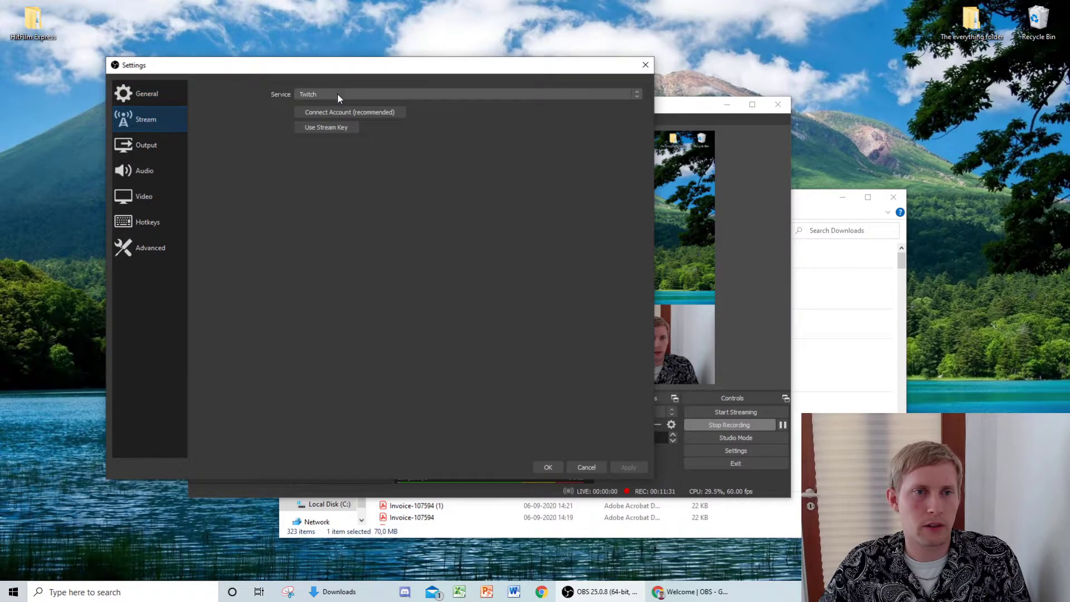
left_click(150, 148)
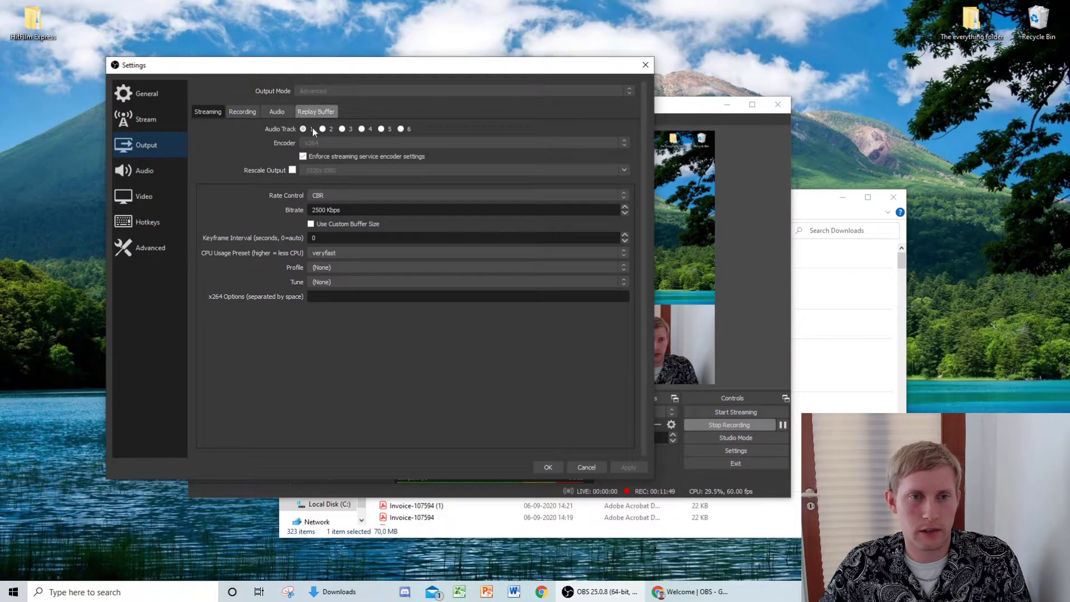
- Review the recording output options, examining the bitrate value along with the recording path, format and encoder settings
left_click(241, 112)
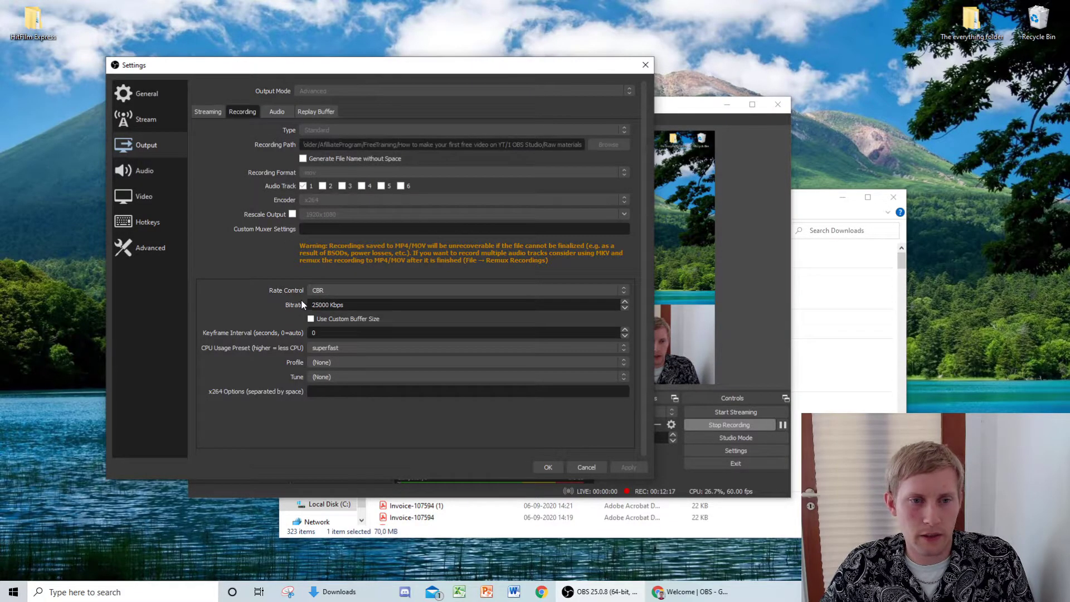
double_click(322, 305)
left_click(322, 305)
mouse_move(313, 305)
left_mouse_down()
mouse_move(346, 304)
mouse_move(312, 305)
left_mouse_up()
left_click(349, 304)
left_click(323, 305)
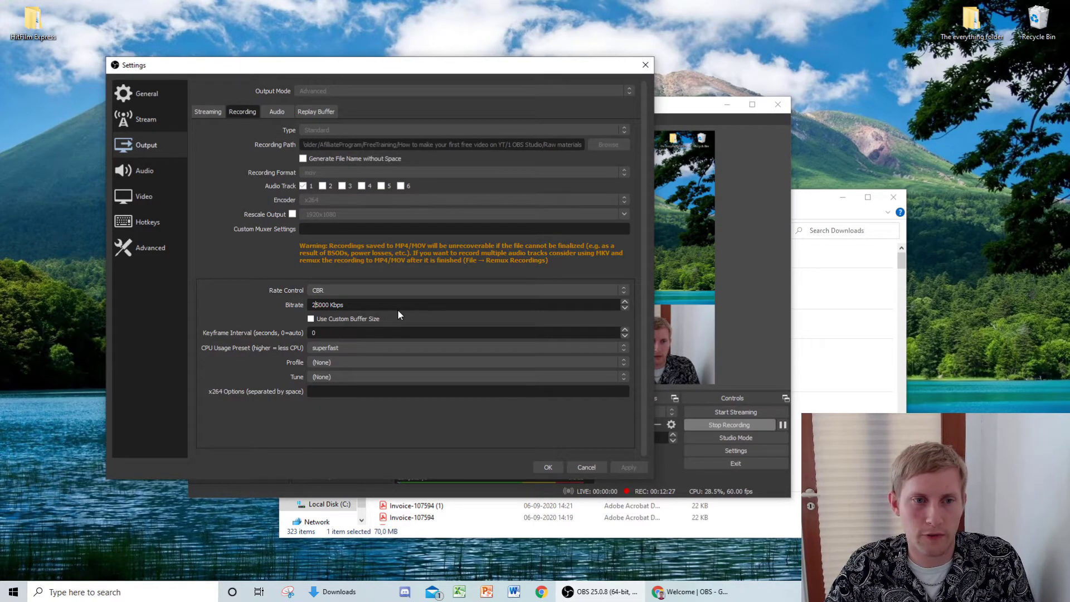
key("Right")
key("Right")
key("Right")
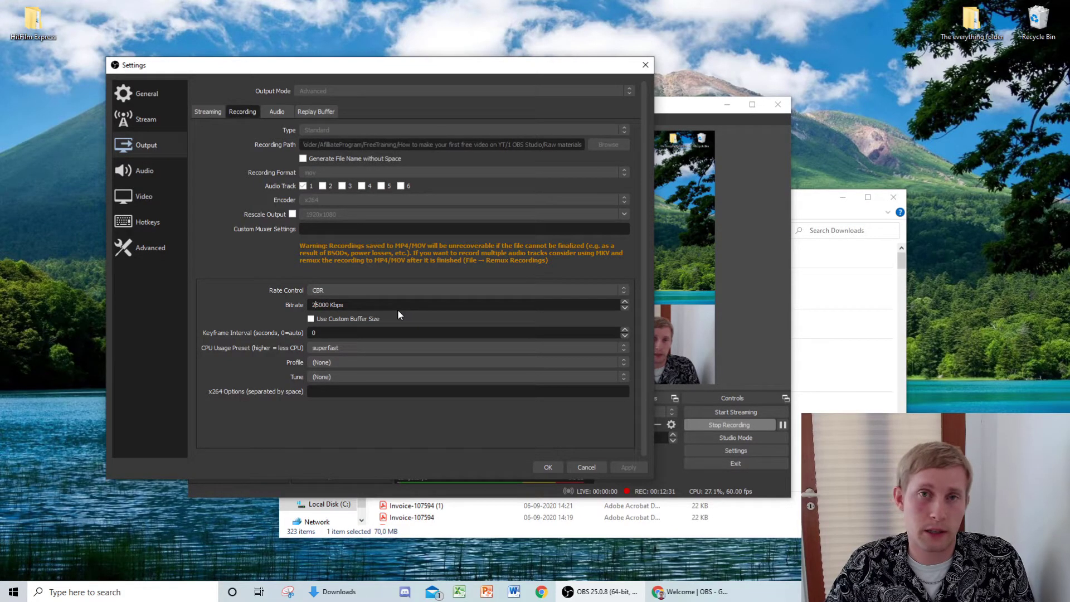
key("Left")
key("Left")
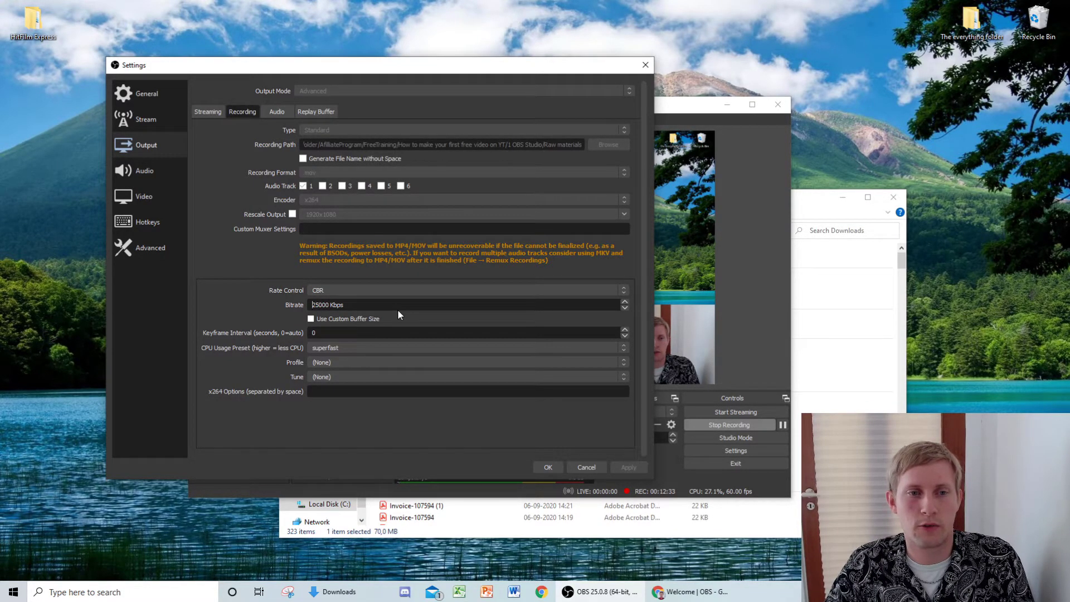
key("Right")
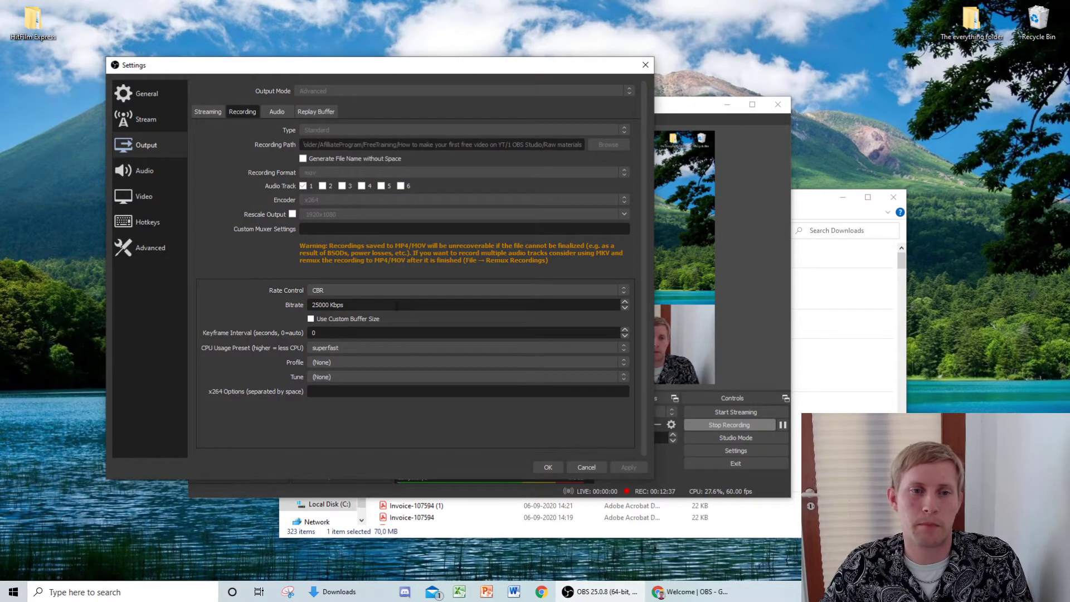
triple_click(354, 305)
left_click(354, 305)
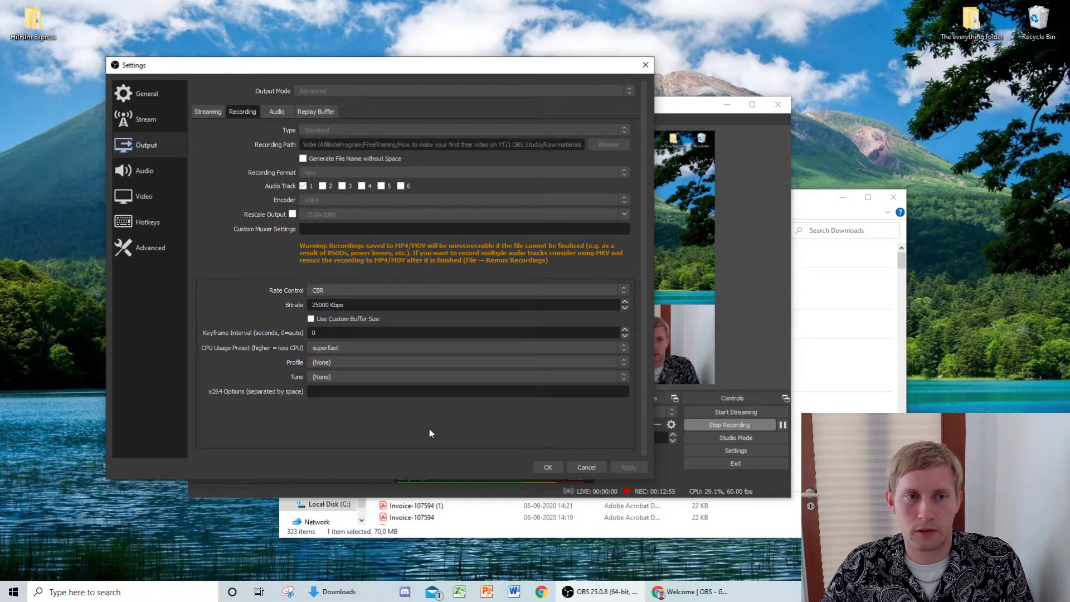
- Review the hotkeys for starting and stopping recording and for switching to each scene, and close the settings
left_click(146, 222)
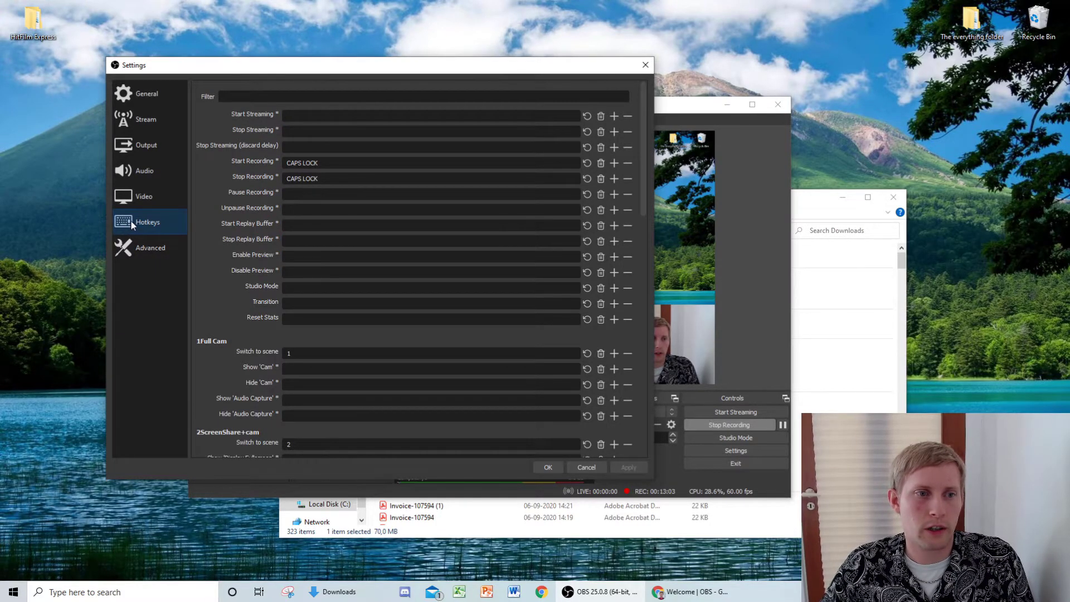
scroll(405, 294, "down", 20)
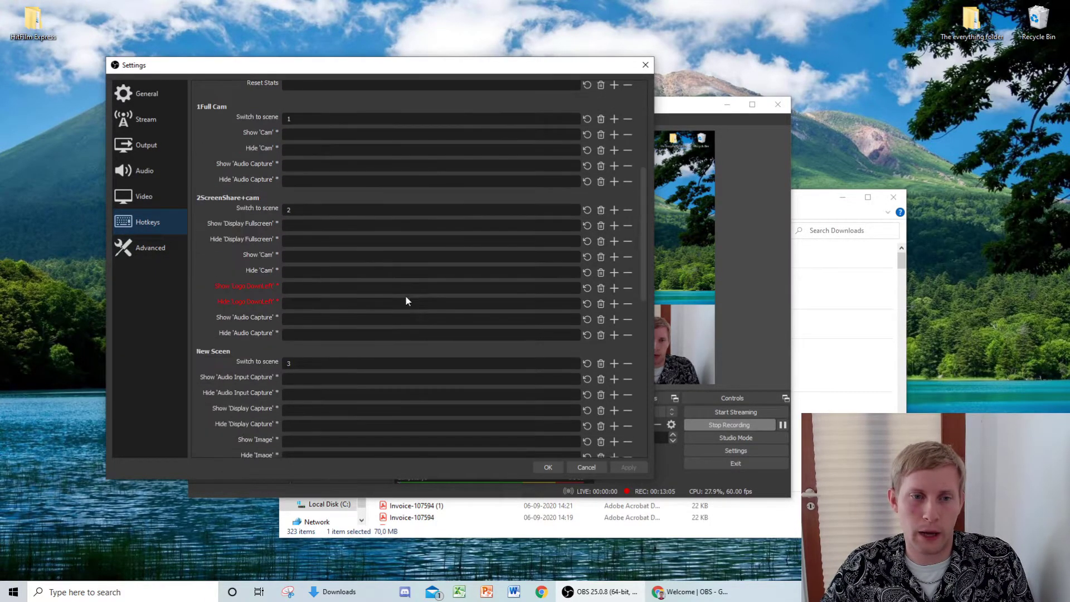
scroll(399, 429, "up", 20)
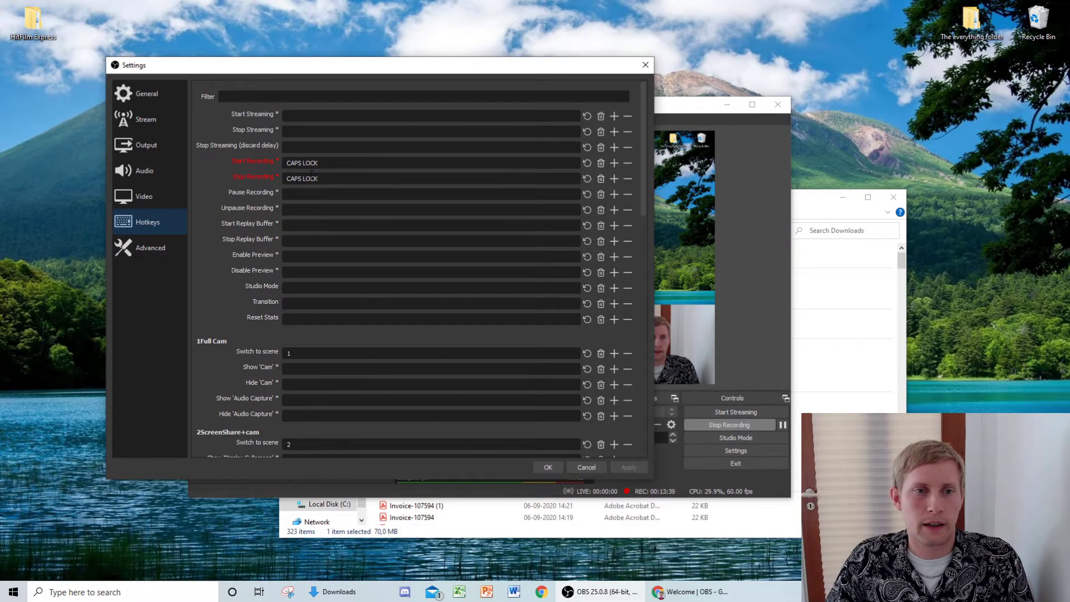
scroll(334, 167, "down", 4)
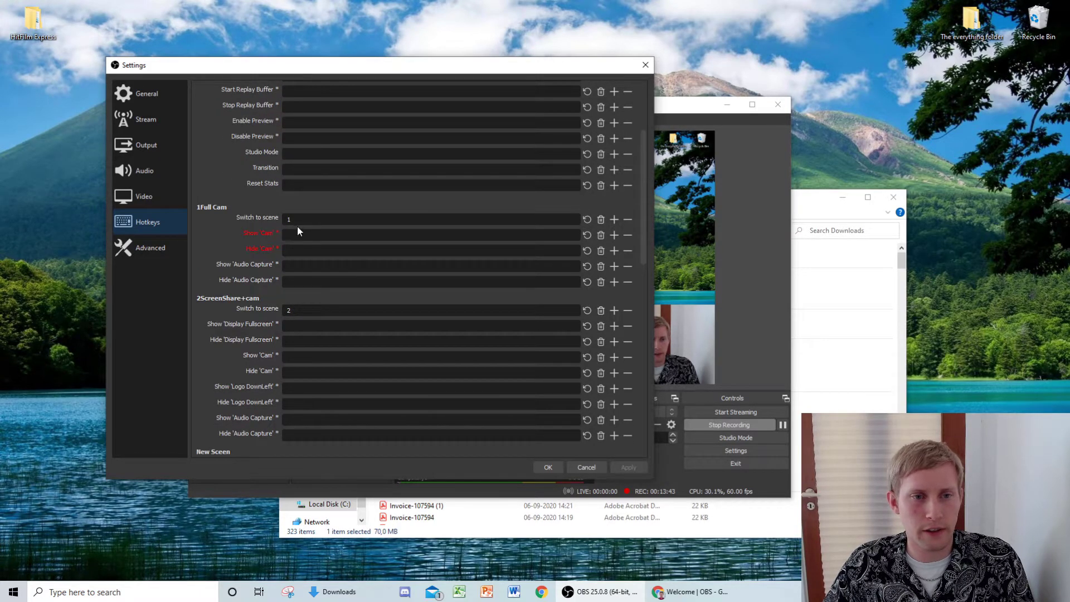
scroll(288, 185, "down", 2)
scroll(273, 189, "up", 1)
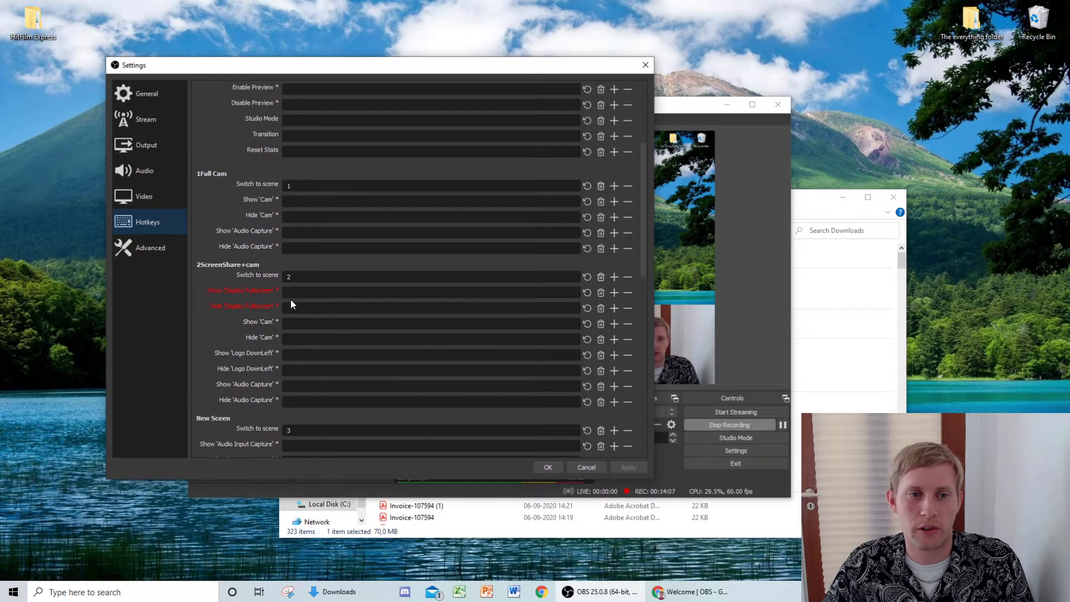
scroll(317, 348, "up", 3)
scroll(316, 349, "up", 2)
scroll(316, 334, "down", 6)
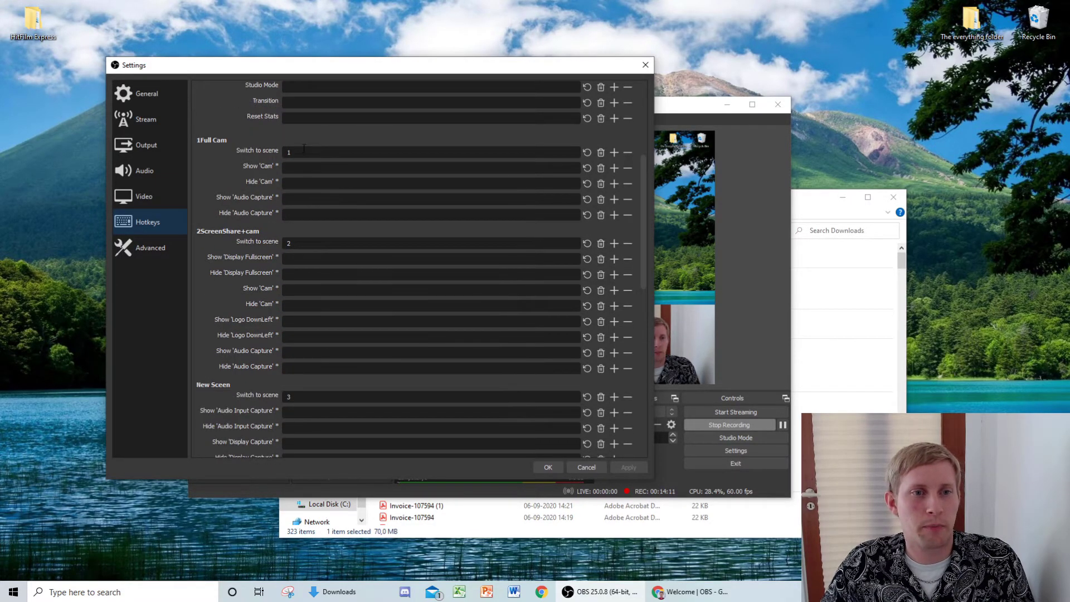
scroll(329, 339, "down", 1)
scroll(329, 339, "up", 1)
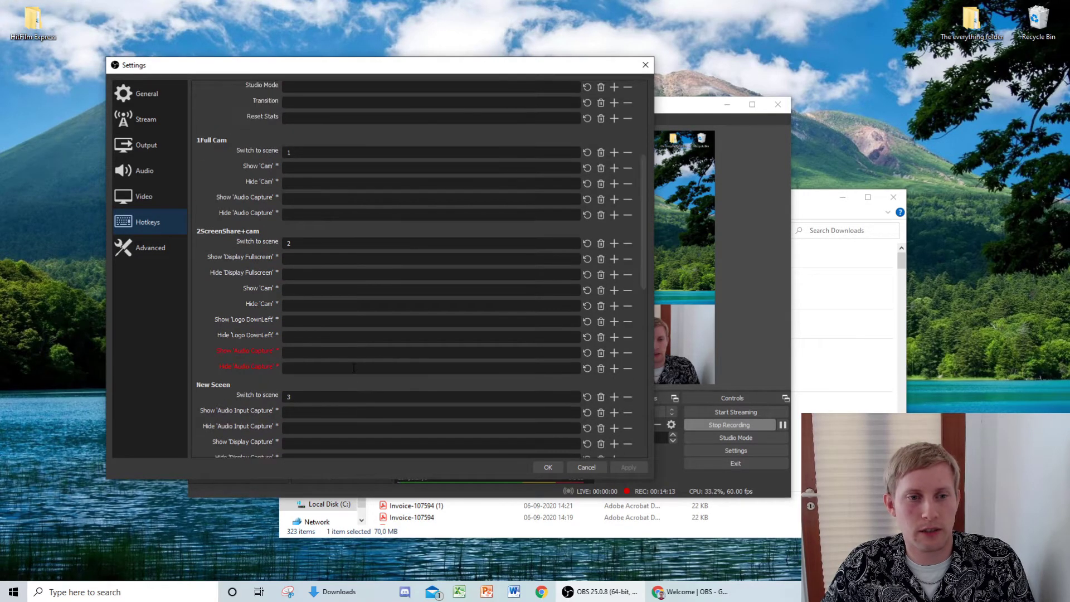
left_click(541, 466)
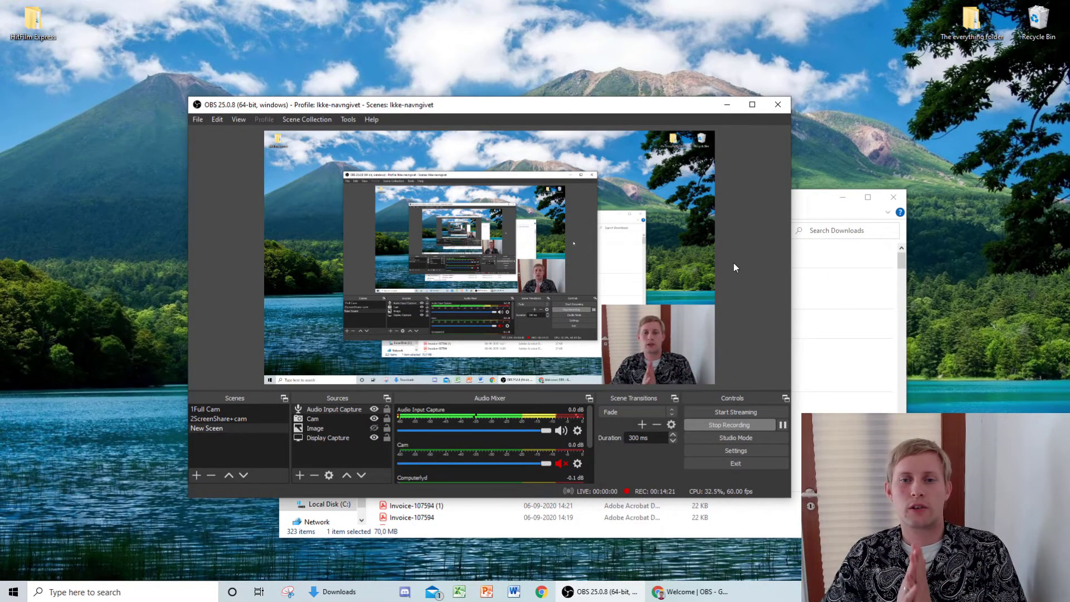
- Reopen the settings to check the recording path and other recording output options, and close them
left_click(732, 453)
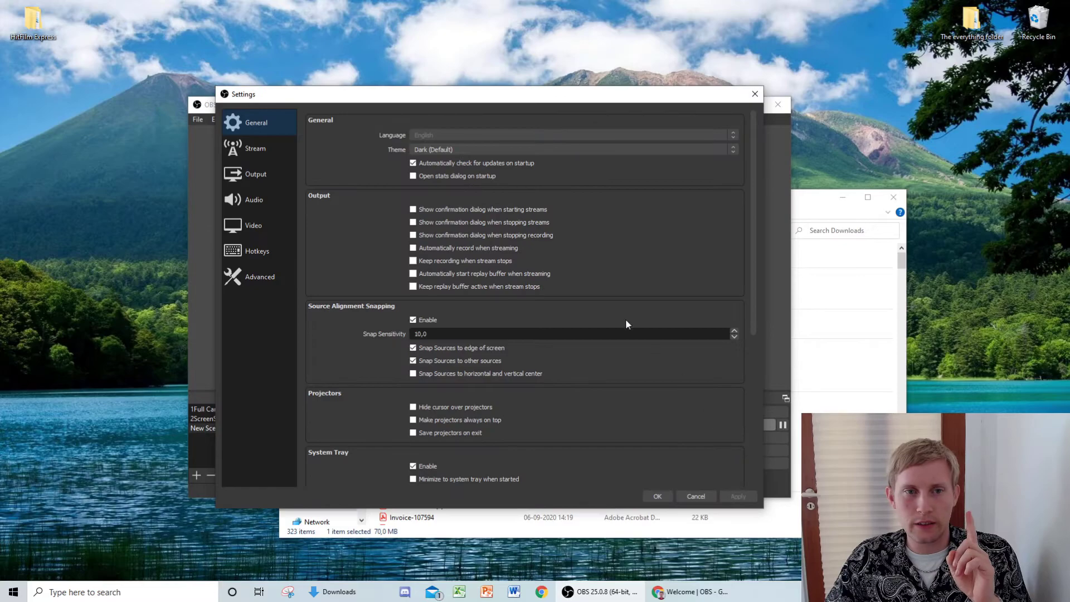
left_click(247, 177)
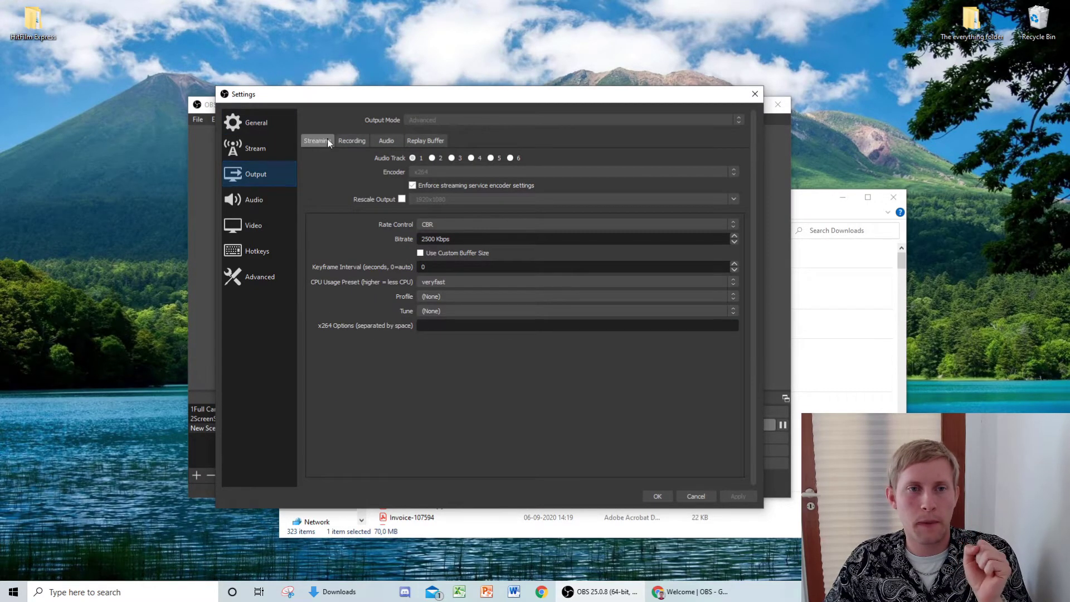
left_click(353, 143)
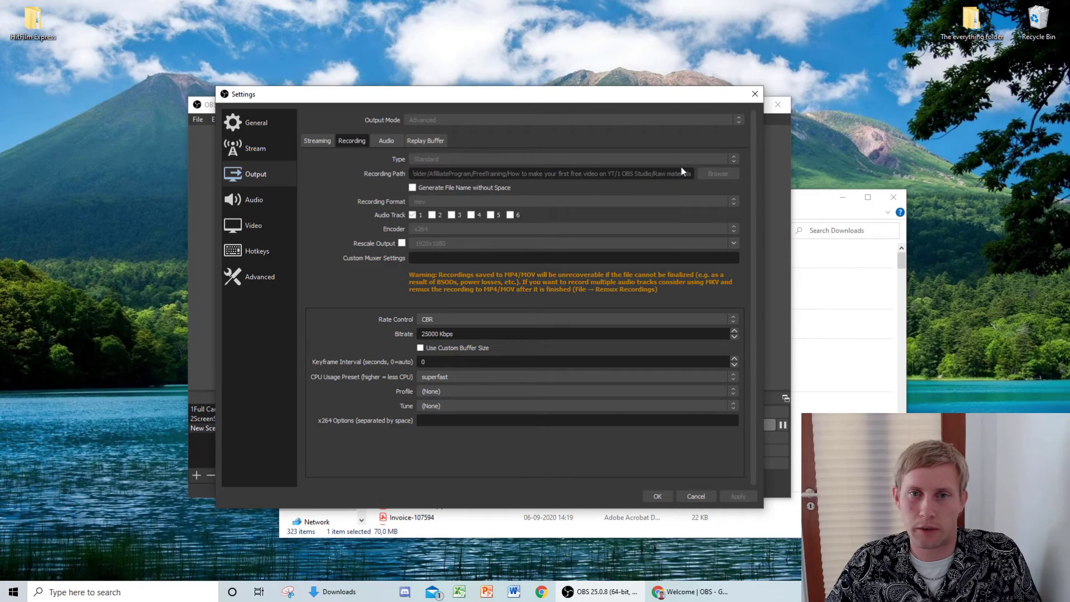
left_click(656, 497)
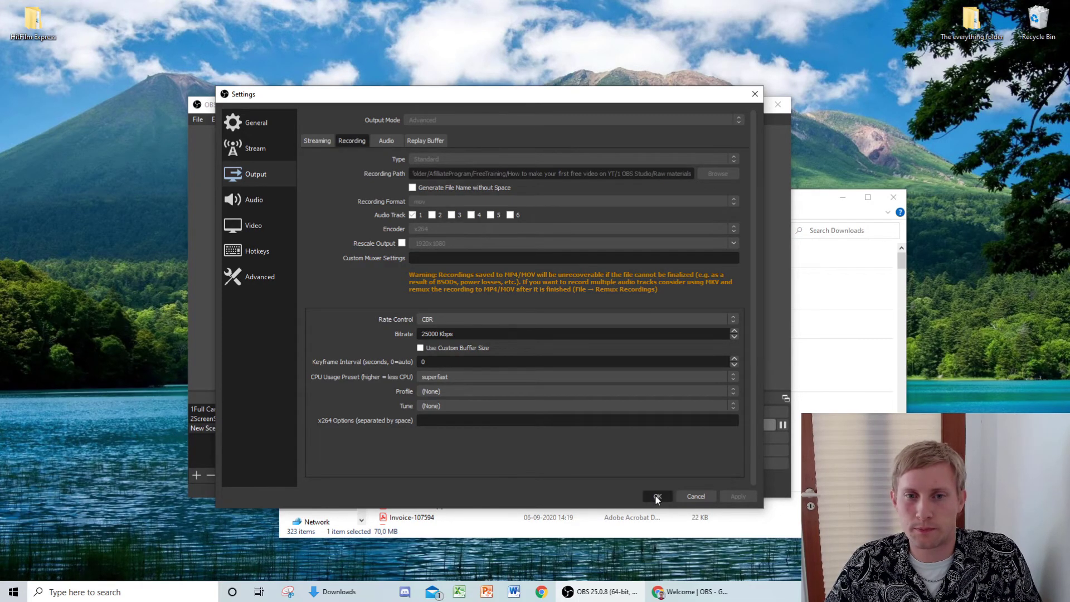